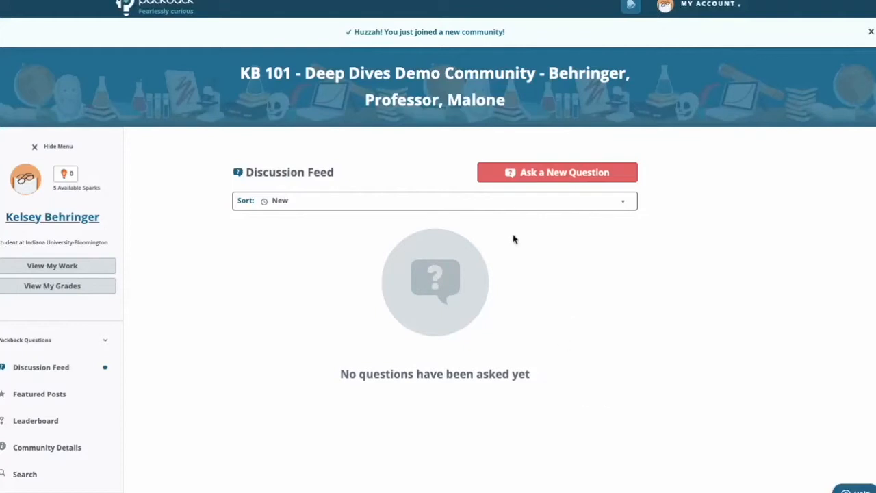
# Look over the community's Discussion Feed page and its navigation sections down to Packback Deep Dives.
pyautogui.scroll(-1, 422, 412)
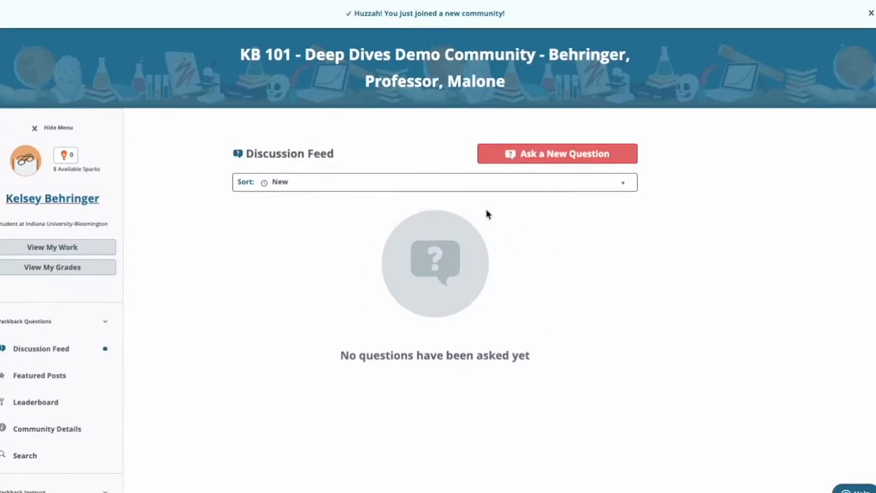
pyautogui.scroll(-2, 425, 376)
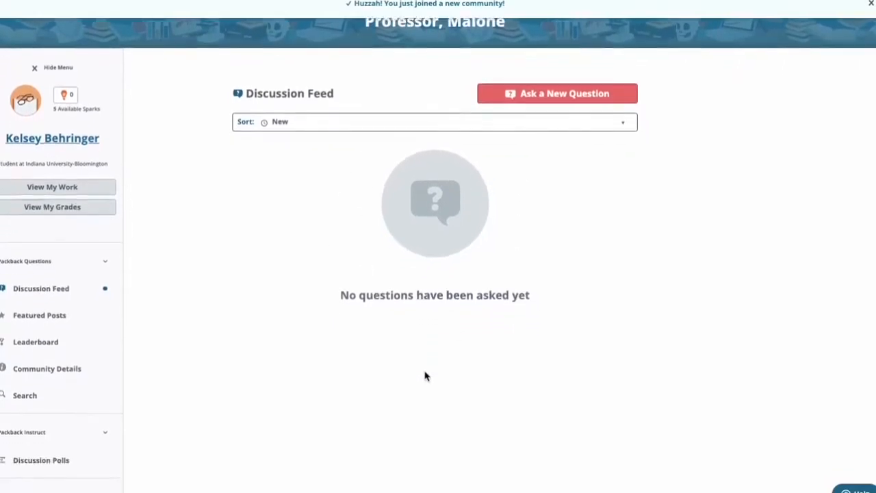
pyautogui.scroll(-1, 424, 375)
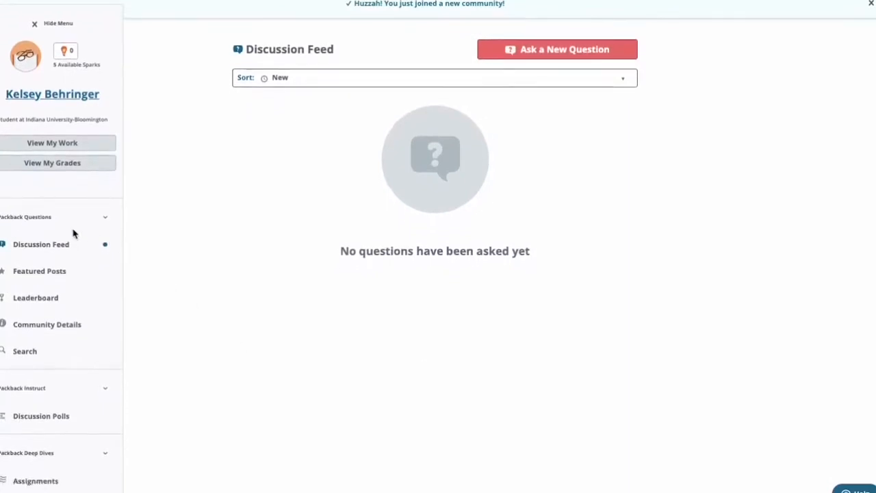
pyautogui.scroll(-2, 73, 234)
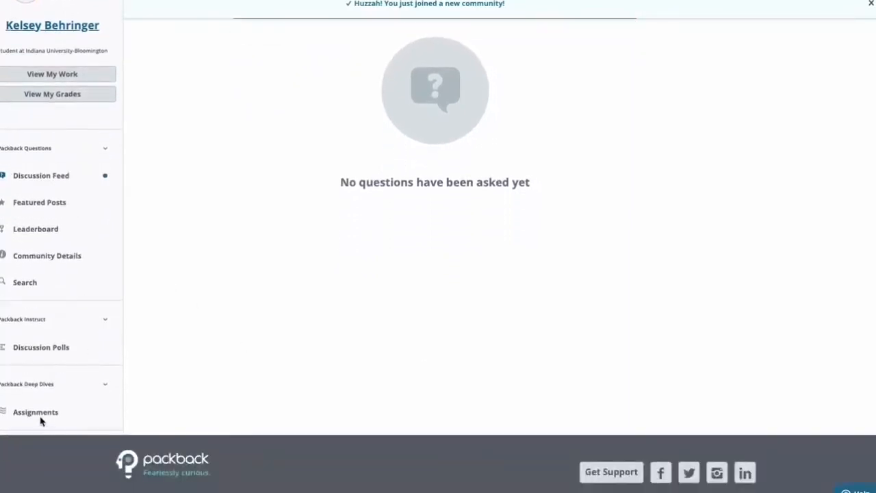
pyautogui.scroll(5, 41, 419)
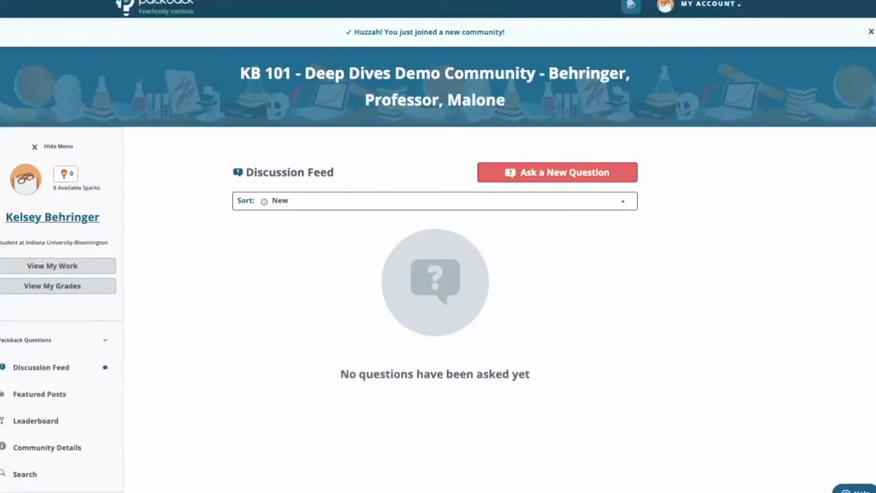
# Collapse and re-expand the community's navigation menu, and open the Deep Dives assignments list.
pyautogui.click(55, 147)
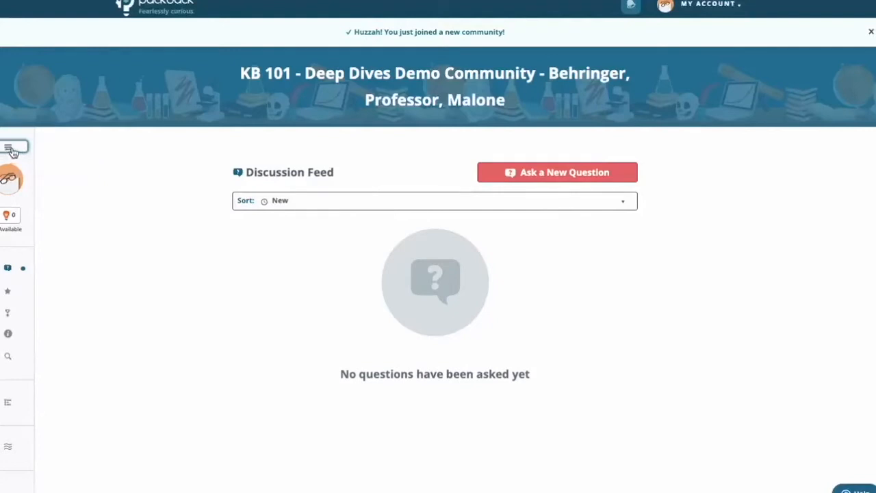
pyautogui.click(13, 149)
pyautogui.scroll(-1, 12, 156)
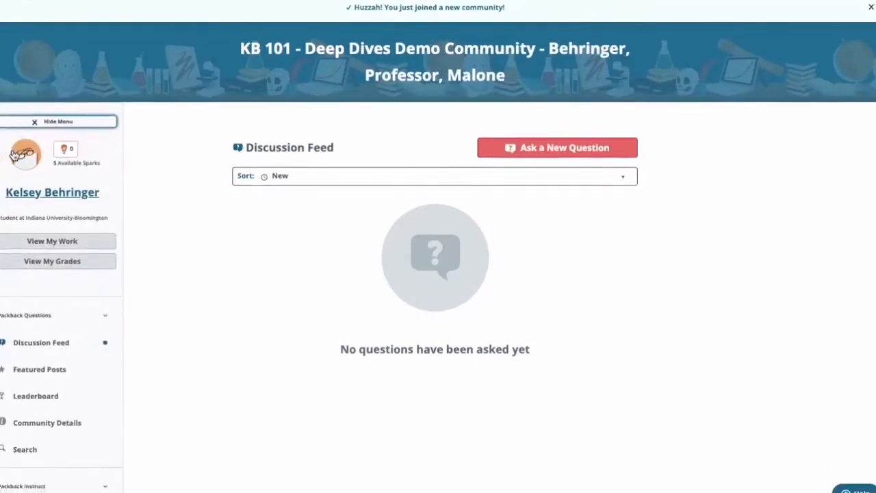
pyautogui.scroll(-4, 12, 156)
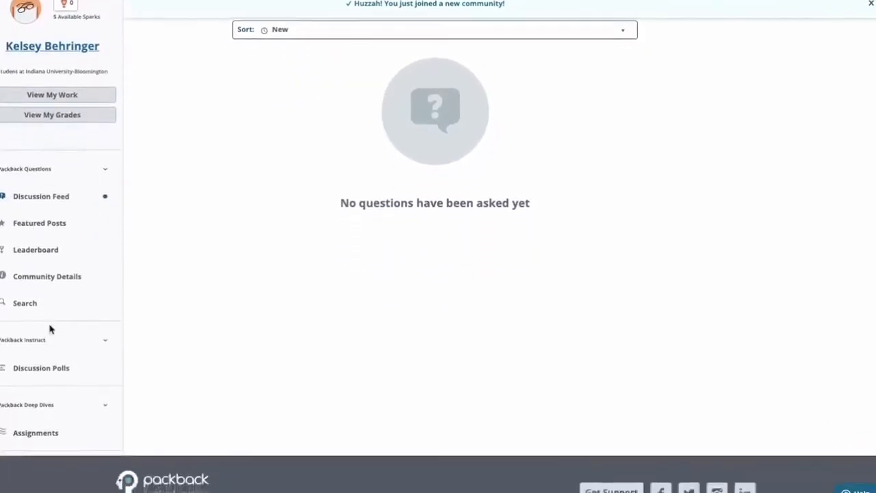
pyautogui.click(35, 434)
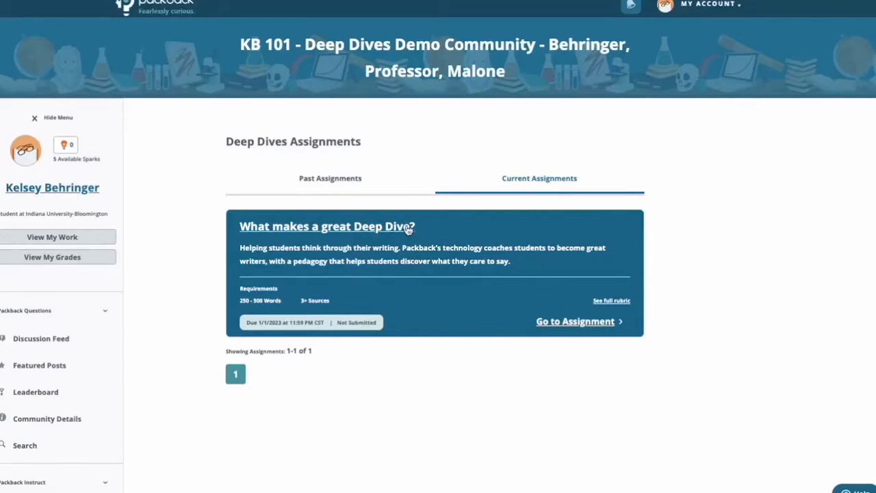
# Check the past assignments, return to the current ones and open the "What makes a great Deep Dive?" assignment.
pyautogui.click(331, 180)
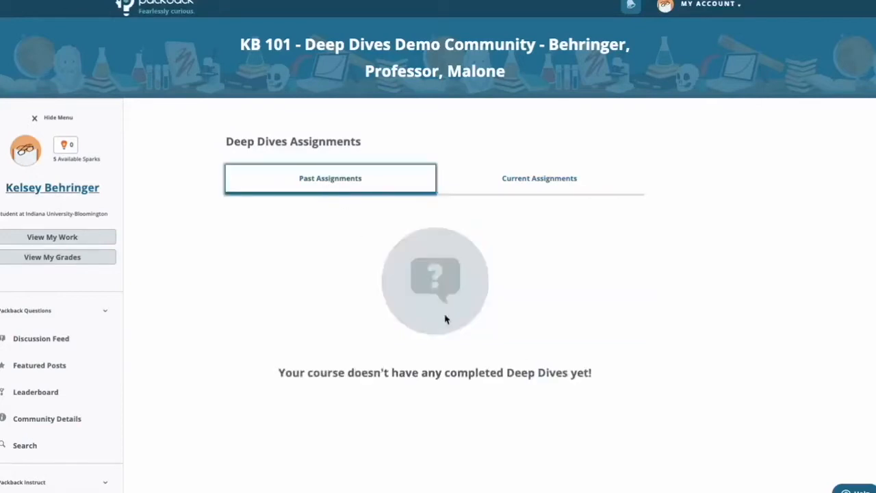
pyautogui.click(555, 190)
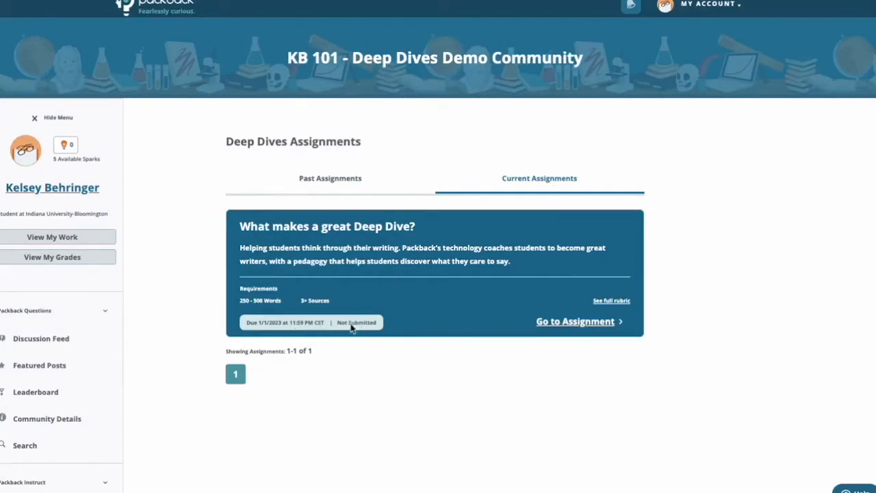
pyautogui.click(564, 328)
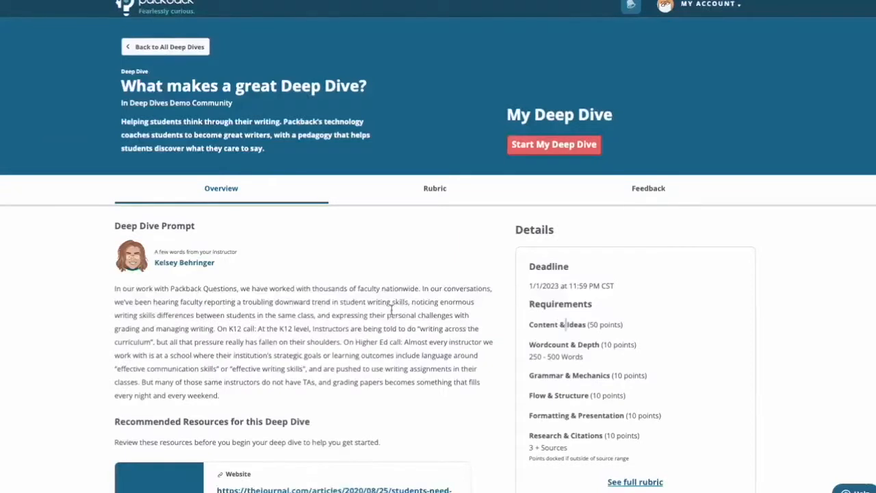
# Review the assignment overview, including its description, prompt, recommended resources, requirements and questions to answer.
pyautogui.scroll(-1, 393, 315)
pyautogui.scroll(1, 392, 313)
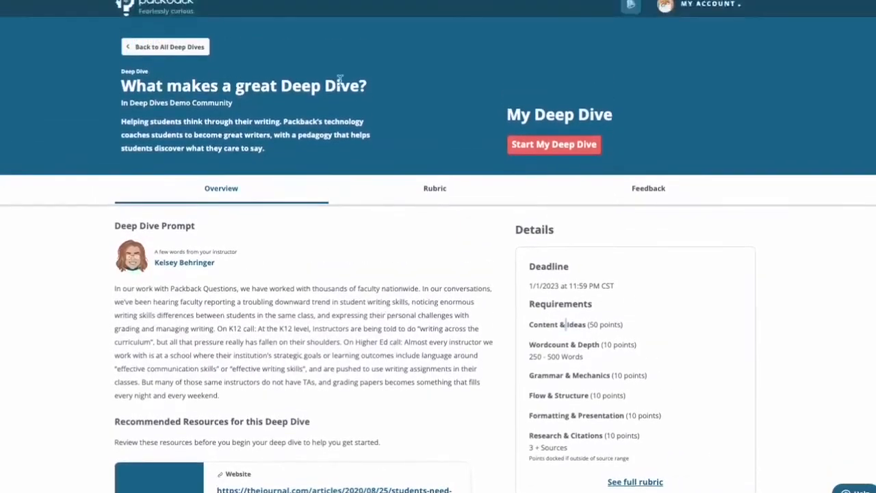
pyautogui.moveTo(385, 84); pyautogui.dragTo(286, 155)
pyautogui.scroll(-1, 287, 158)
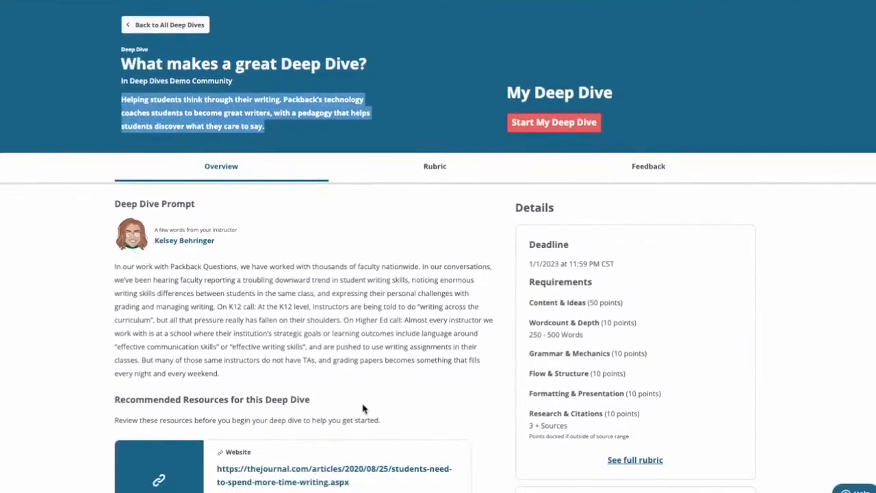
pyautogui.scroll(-3, 362, 407)
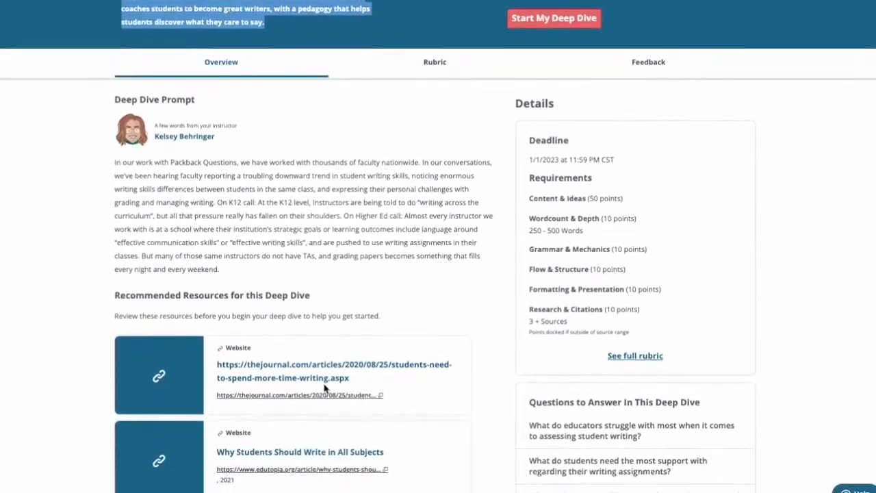
pyautogui.scroll(-4, 287, 363)
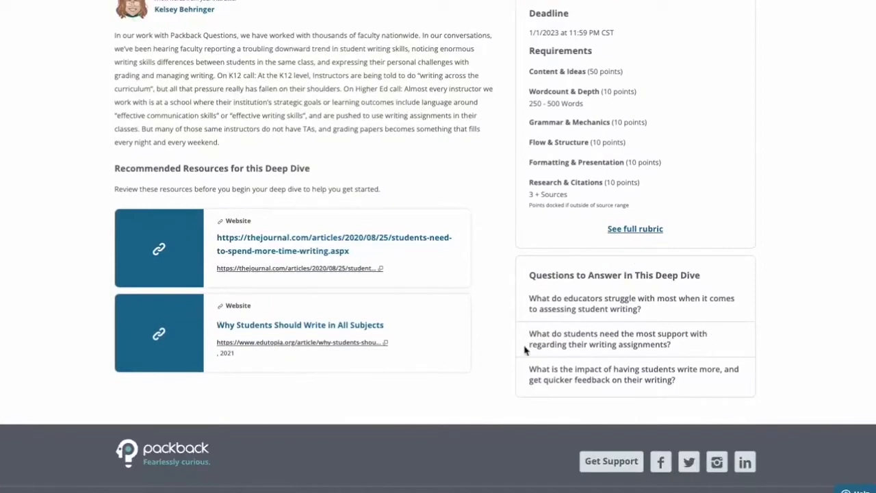
pyautogui.scroll(1, 524, 349)
pyautogui.scroll(1, 532, 335)
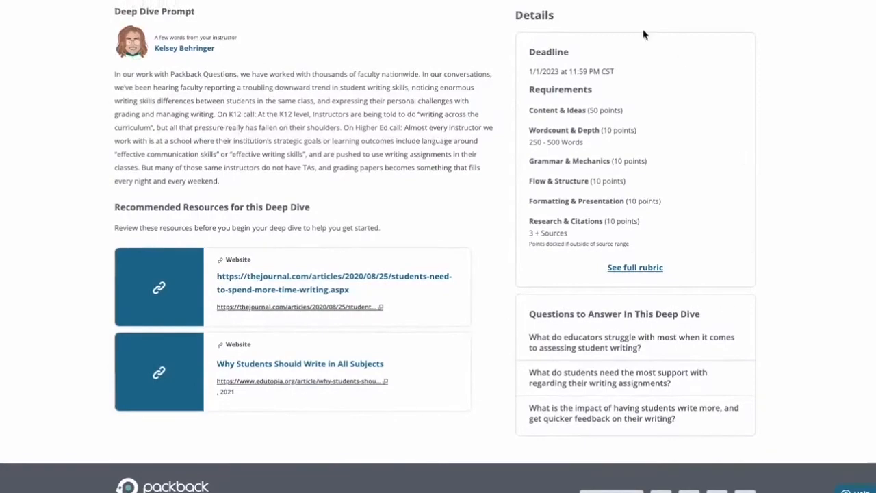
# Open the assignment's full rubric and examine the Content & Ideas levels and the word count requirement.
pyautogui.click(636, 268)
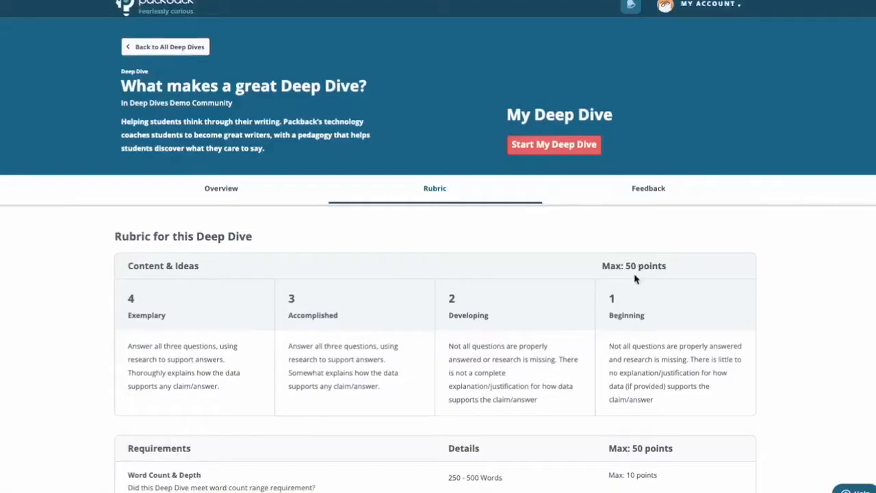
pyautogui.scroll(-1, 586, 315)
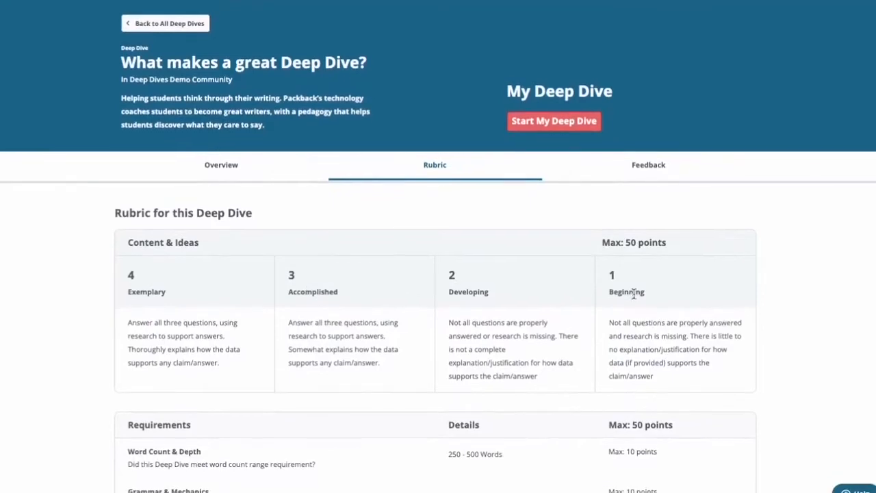
pyautogui.scroll(-3, 636, 273)
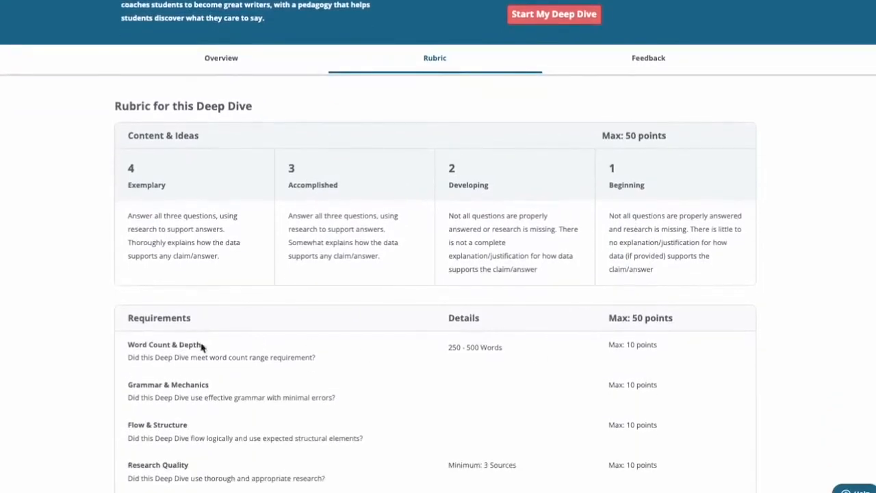
pyautogui.moveTo(453, 347); pyautogui.dragTo(498, 347)
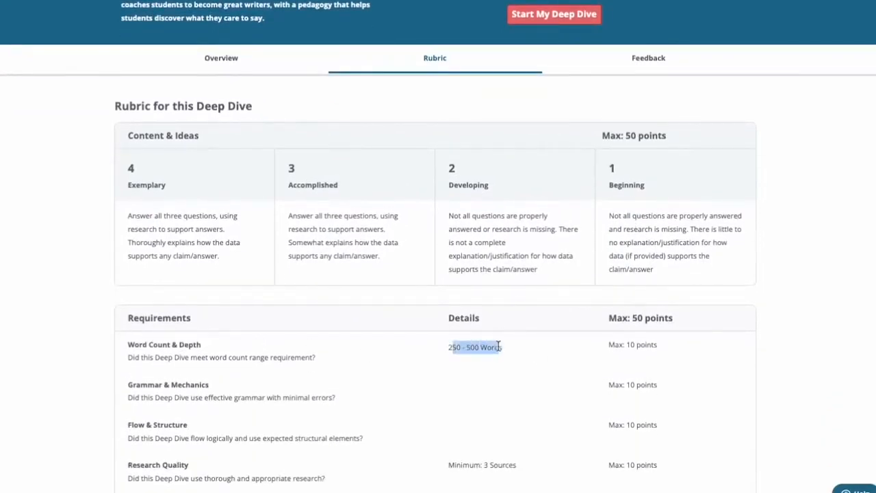
pyautogui.scroll(-1, 628, 338)
pyautogui.click(628, 338)
# Examine the rubric's remaining requirements, highlighting the Research Quality and Formatting rows, and the total assignment value.
pyautogui.scroll(-1, 625, 346)
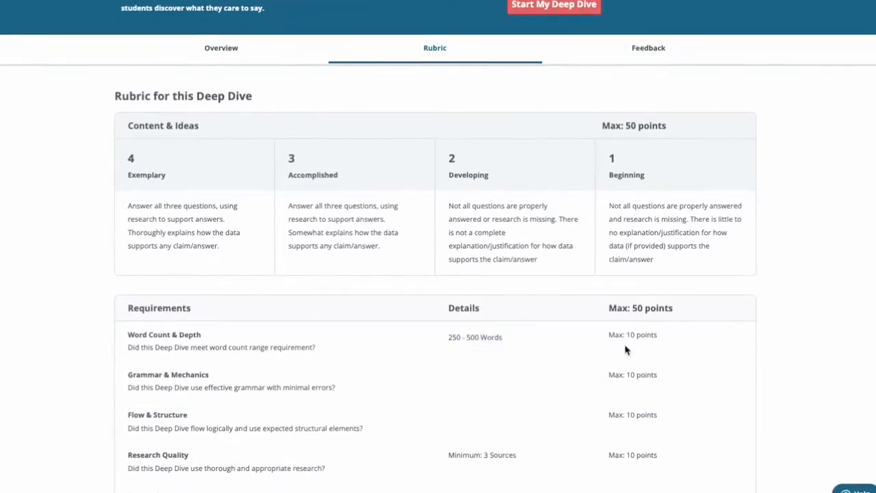
pyautogui.scroll(-3, 625, 350)
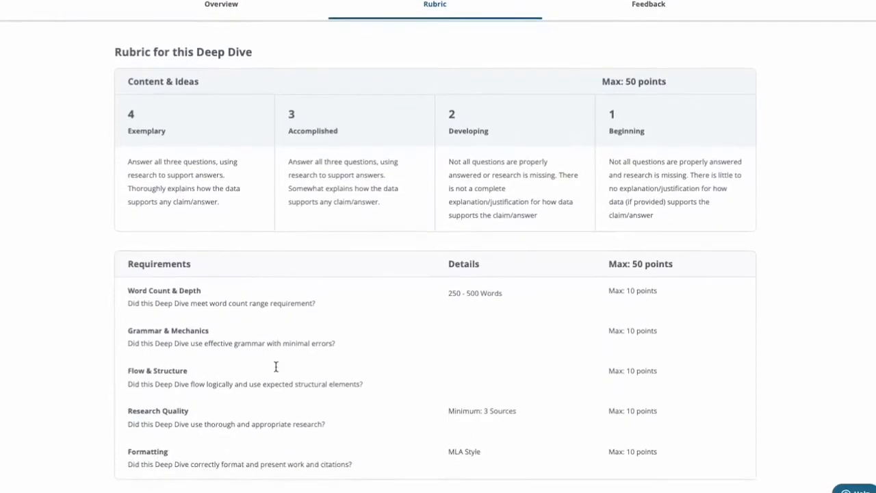
pyautogui.scroll(-3, 276, 367)
pyautogui.moveTo(540, 371); pyautogui.dragTo(431, 365)
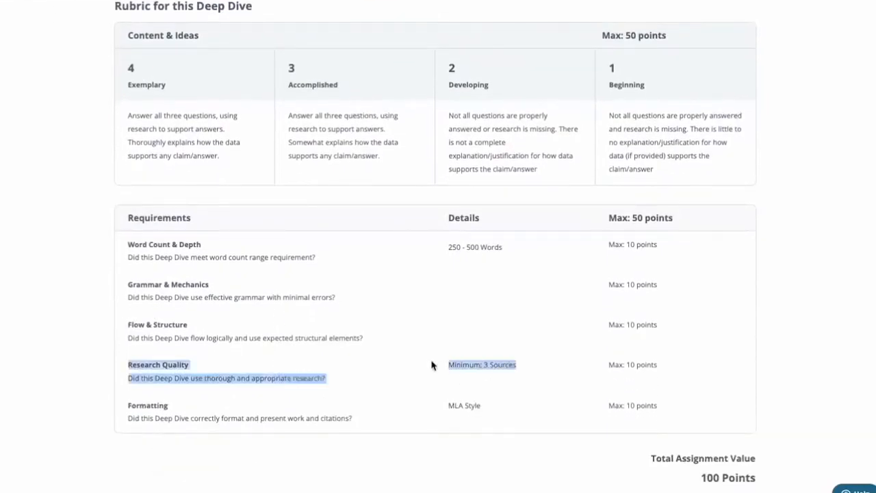
pyautogui.scroll(-1, 432, 367)
pyautogui.moveTo(522, 404); pyautogui.dragTo(344, 406)
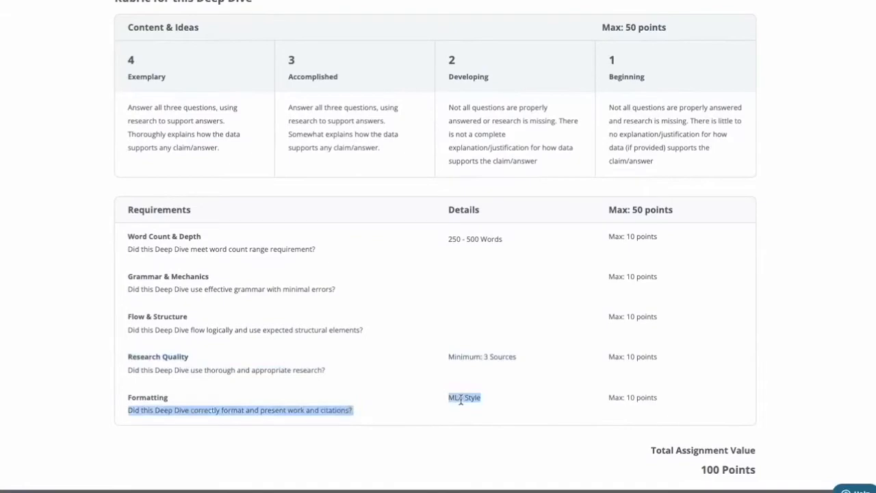
pyautogui.scroll(-5, 460, 401)
pyautogui.scroll(10, 461, 400)
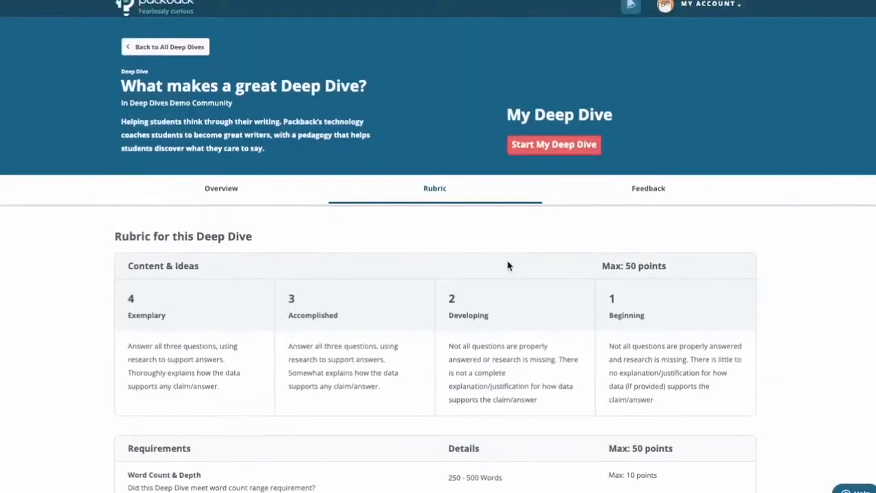
# Start the Deep Dive for this assignment and open its Research Notes.
pyautogui.click(542, 147)
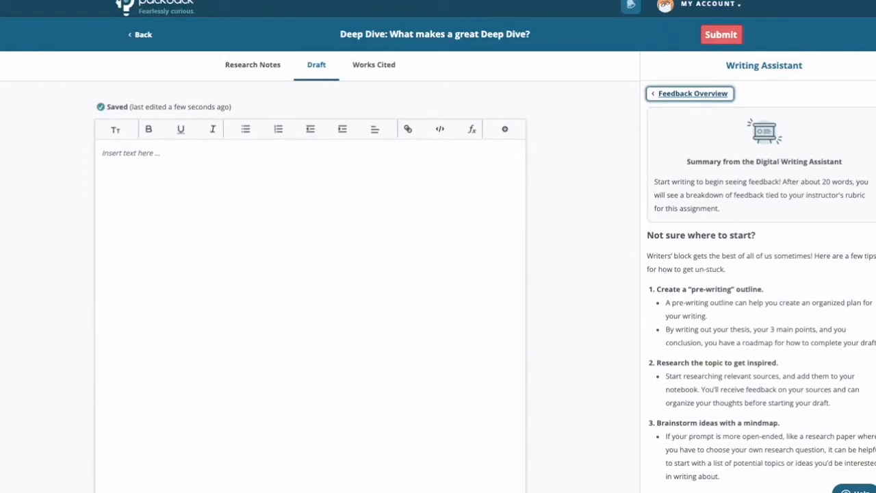
pyautogui.click(261, 77)
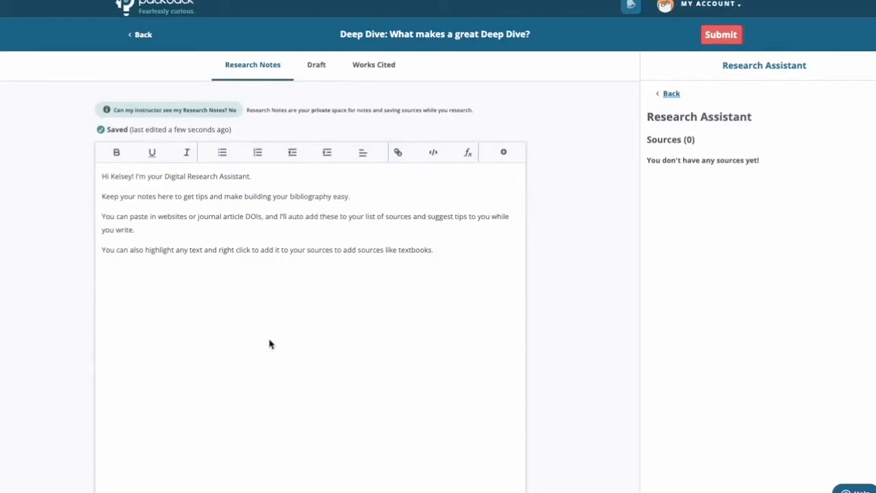
pyautogui.click(272, 312)
pyautogui.click(288, 272)
pyautogui.click(177, 205)
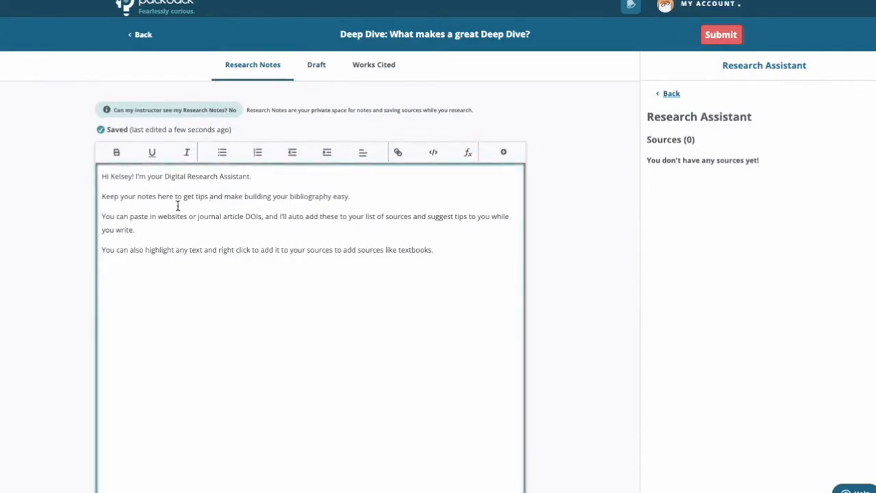
pyautogui.hotkey('ctrl', 'a')
pyautogui.write('https://journals.sagepub.com/doi/full/10.3102/0091732X18821125')
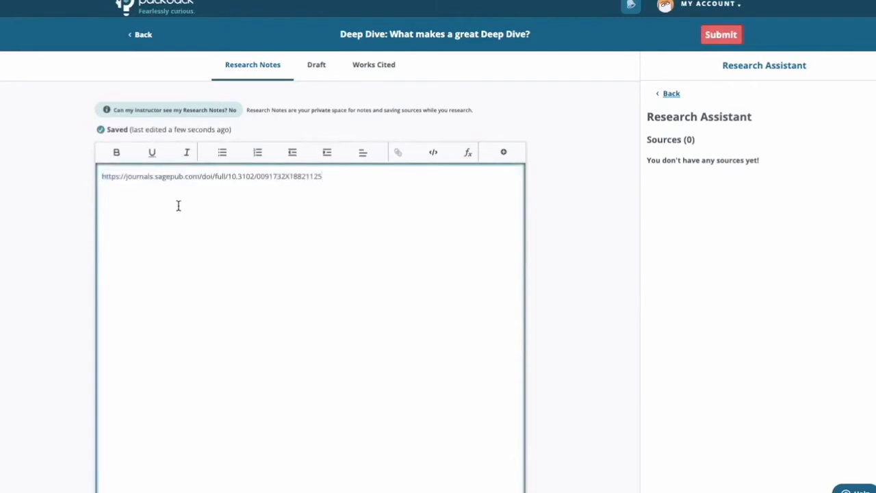
pyautogui.press('Return')
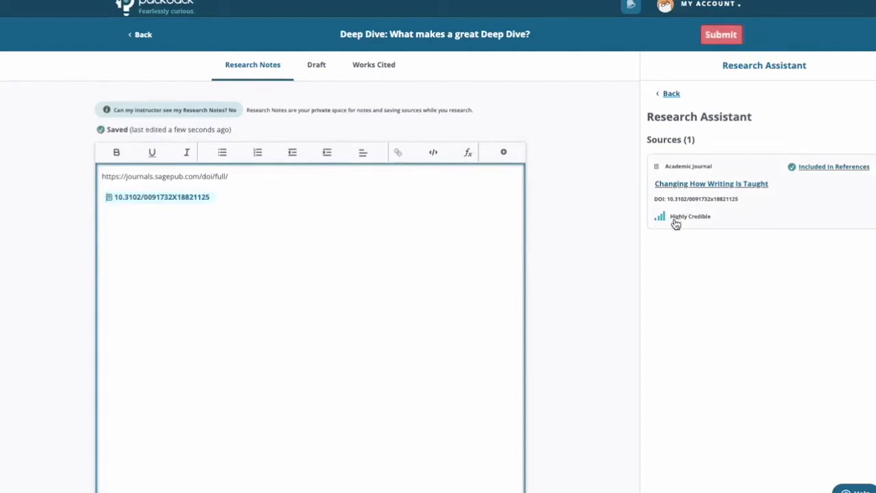
# Open the "Changing How Writing Is Taught" source and examine its credibility check, highlighting the note about citations by other researchers.
pyautogui.click(702, 221)
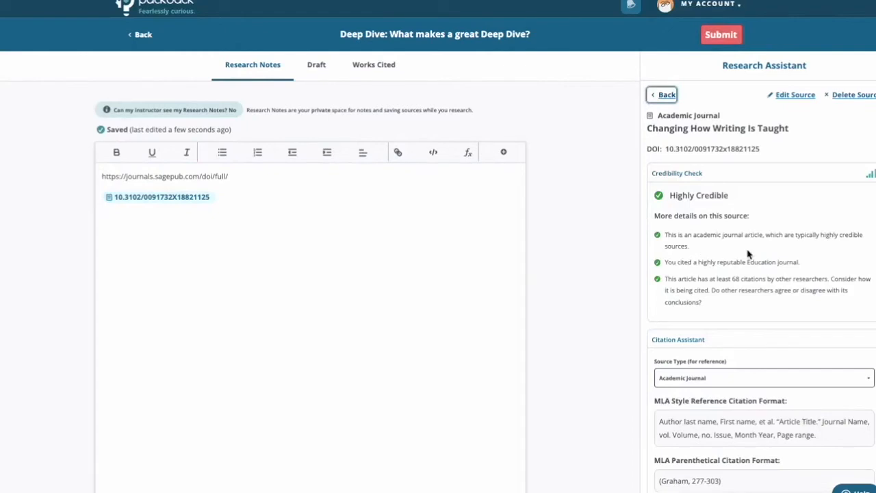
pyautogui.scroll(-1, 749, 255)
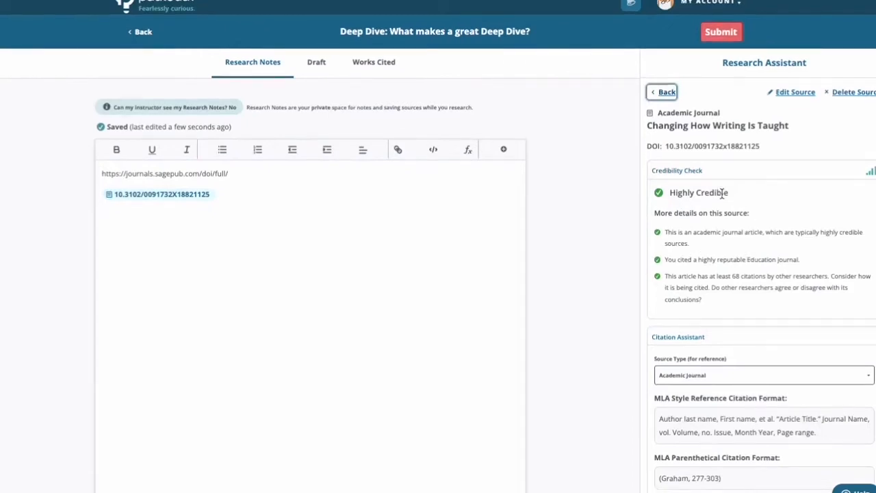
pyautogui.scroll(-2, 722, 194)
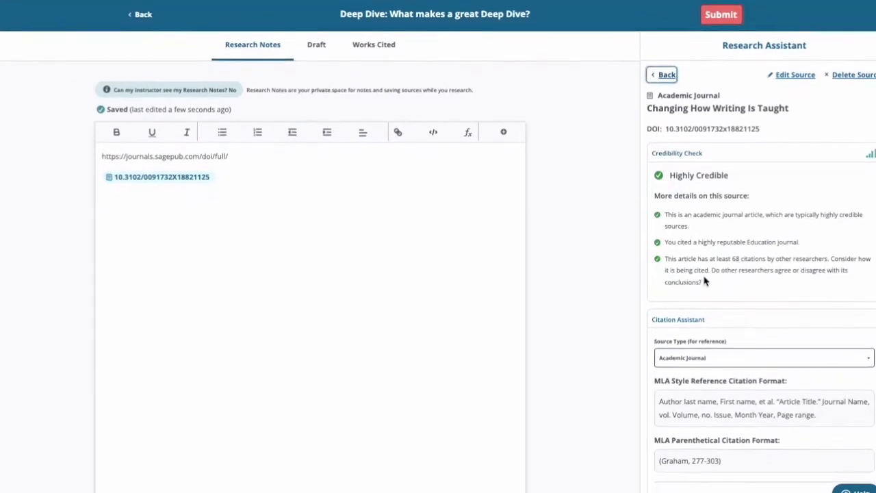
pyautogui.moveTo(703, 282); pyautogui.dragTo(682, 267)
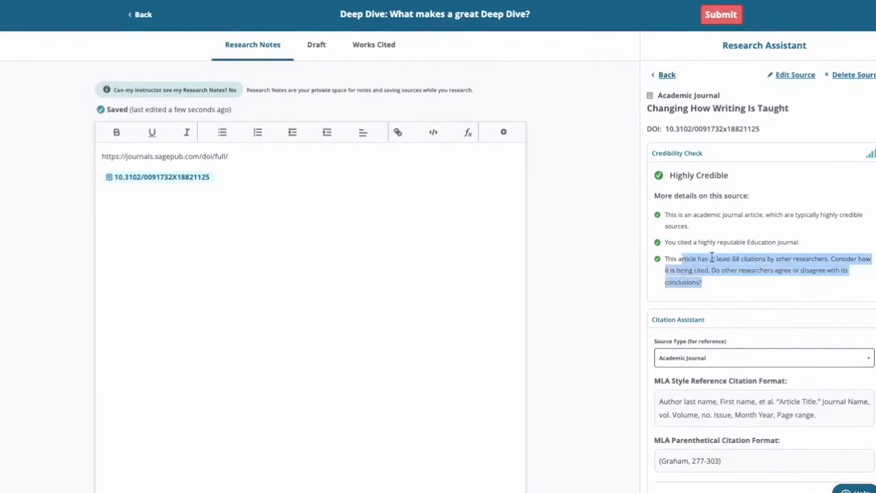
# Examine the source's journal reputation note, highlighting it, and its citation formats, and return to the sources list.
pyautogui.moveTo(697, 240); pyautogui.dragTo(787, 242)
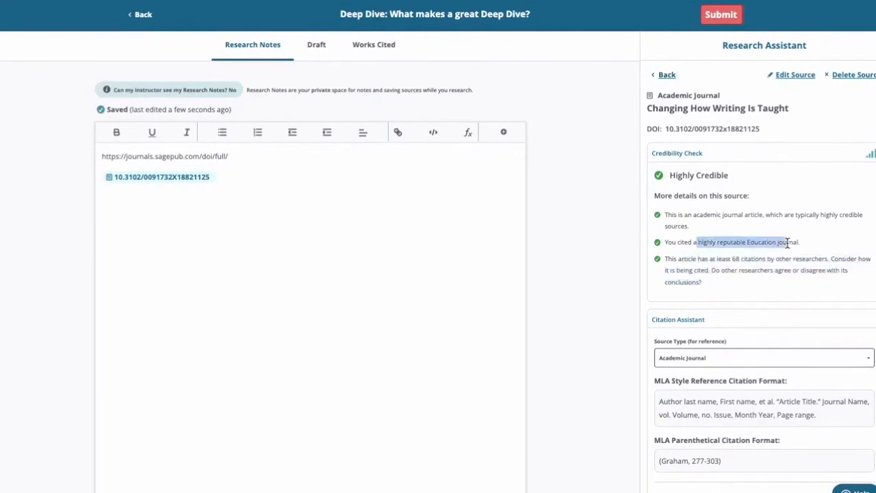
pyautogui.scroll(-3, 788, 243)
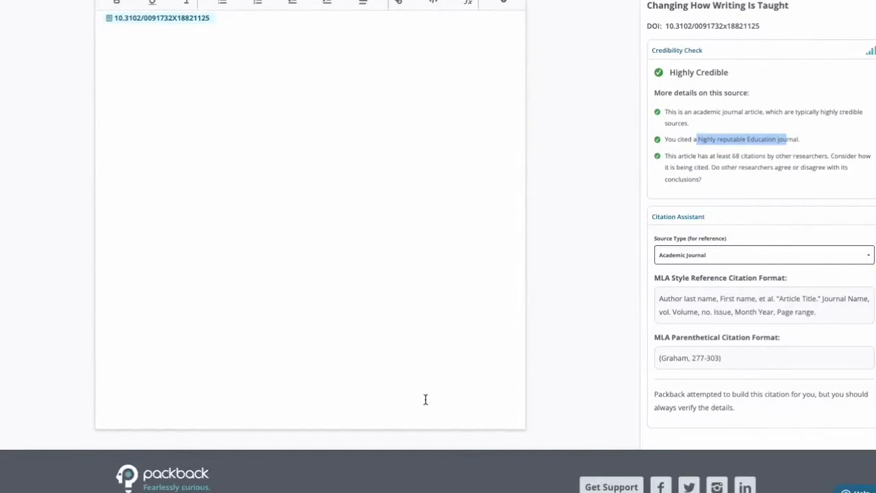
pyautogui.scroll(2, 425, 399)
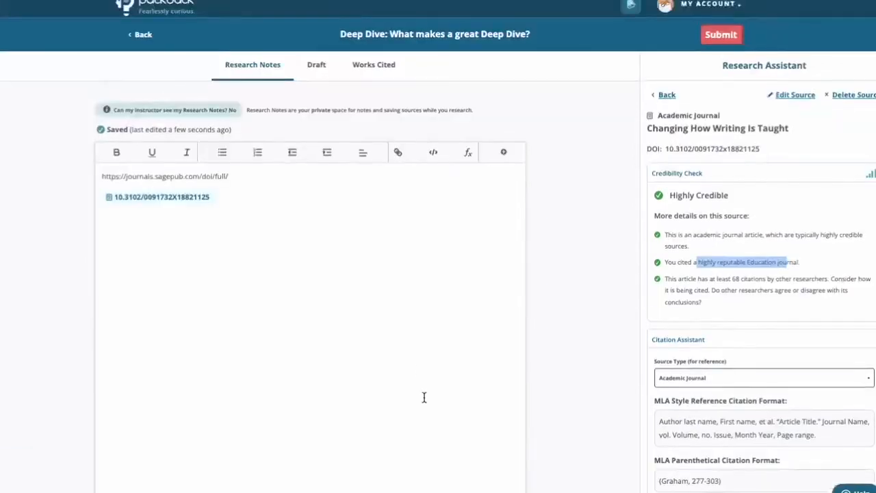
pyautogui.click(668, 96)
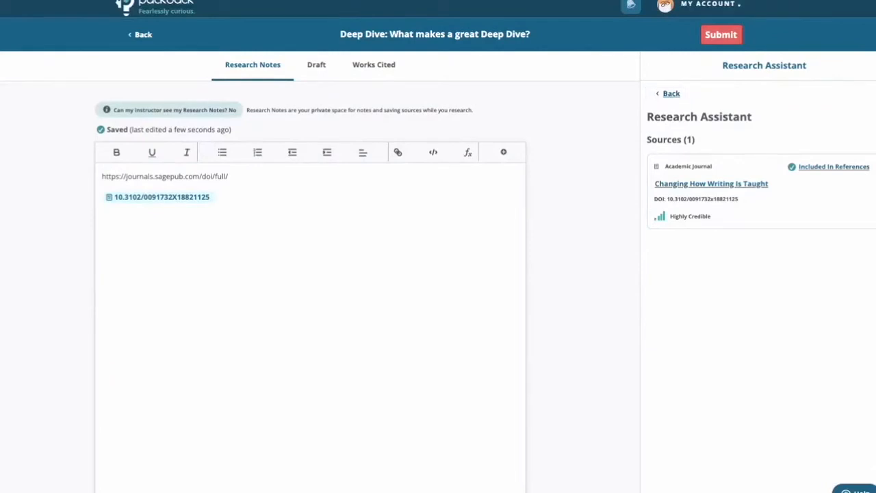
pyautogui.click(221, 259)
pyautogui.press('Return')
pyautogui.write('https://findonlinecourses.org/creative-arts/7-reasons-why-writing-is-important/')
pyautogui.press('Return')
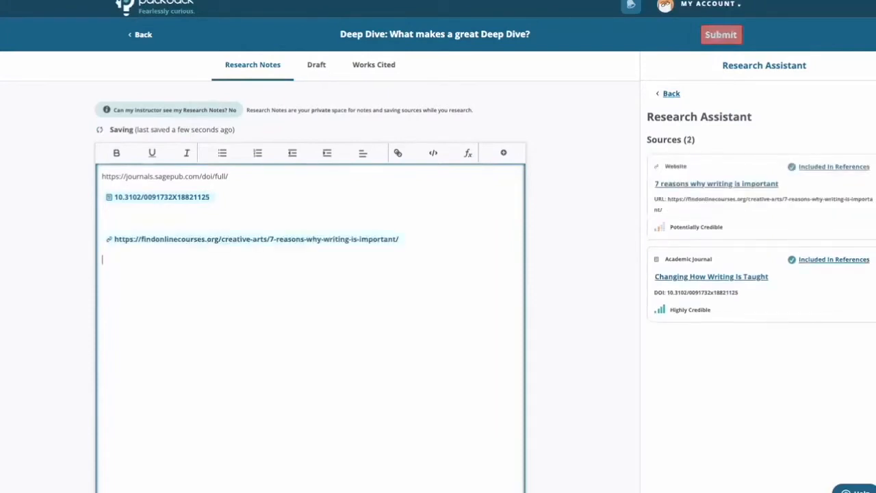
# Open the "7 reasons why writing is important" source and examine its credibility check, highlighting the domain knowledge note, and its citation formats.
pyautogui.click(726, 209)
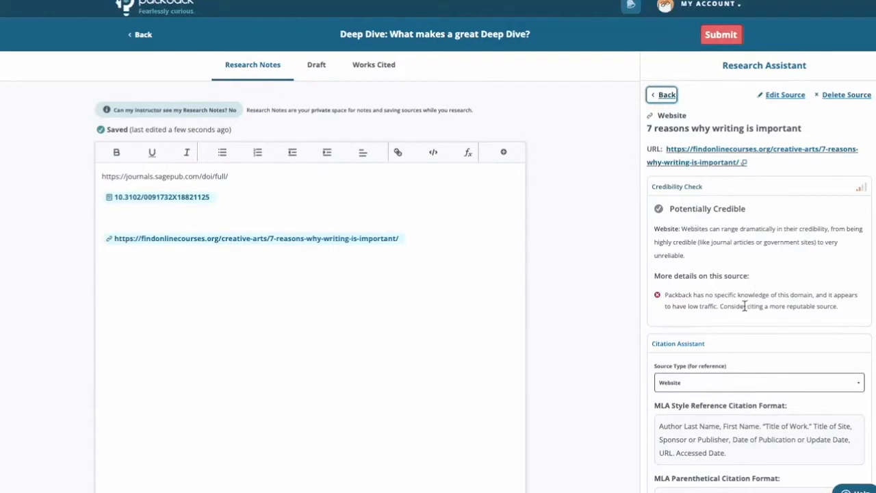
pyautogui.moveTo(689, 294); pyautogui.dragTo(778, 295)
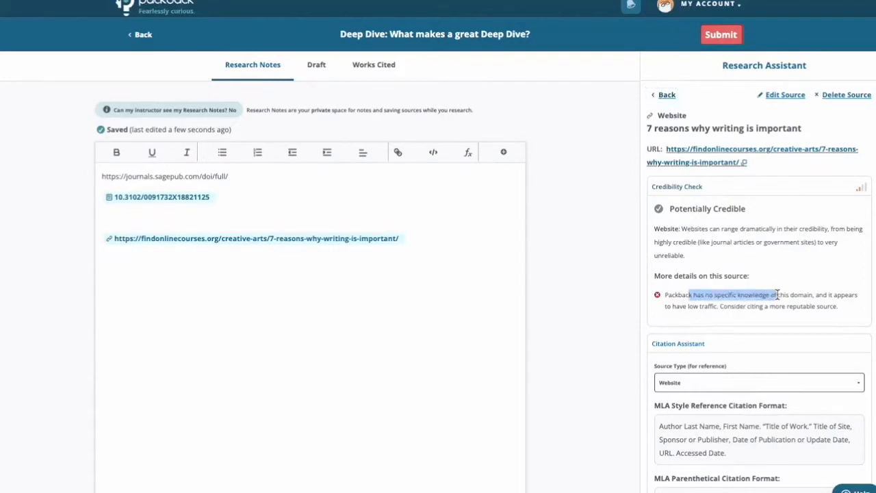
pyautogui.scroll(-1, 788, 299)
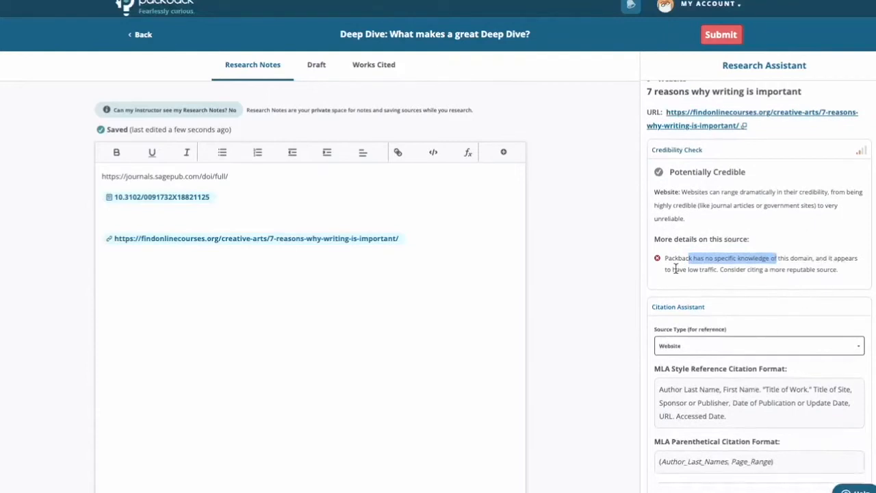
pyautogui.scroll(-1, 786, 306)
pyautogui.scroll(-1, 786, 306)
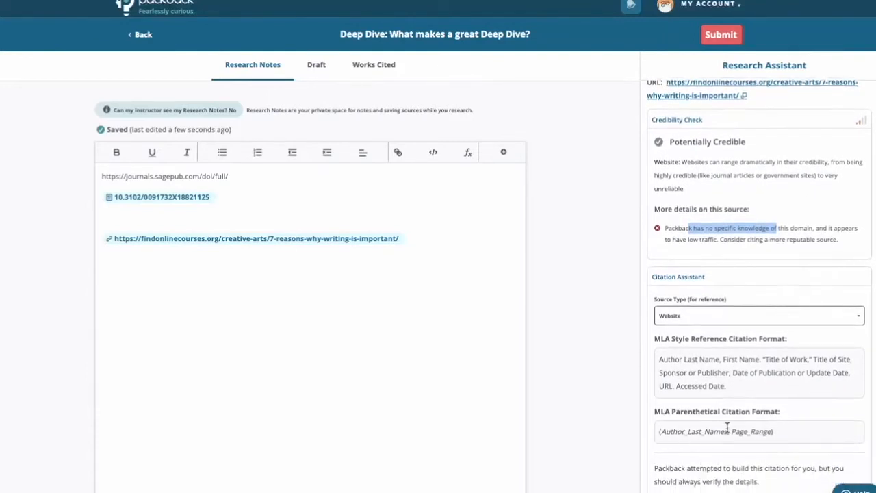
pyautogui.scroll(2, 708, 415)
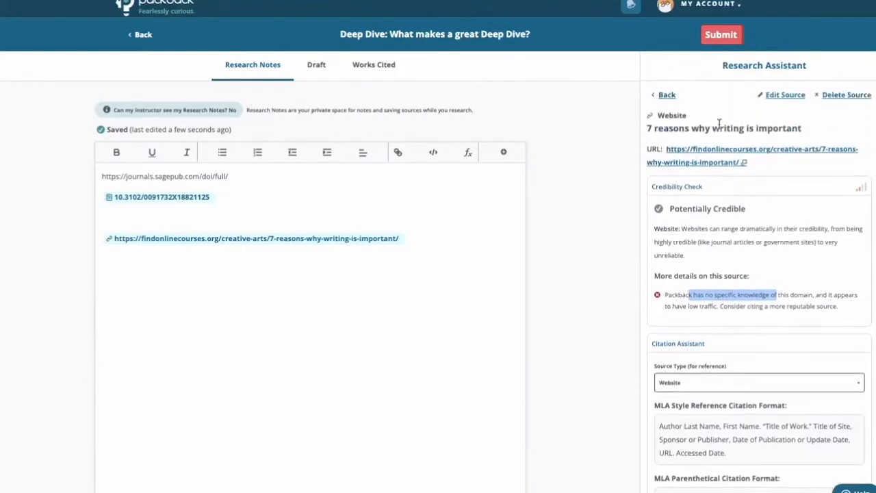
# Edit this website source by searching its existing URL again, save the matching source, and return to the sources list.
pyautogui.click(799, 100)
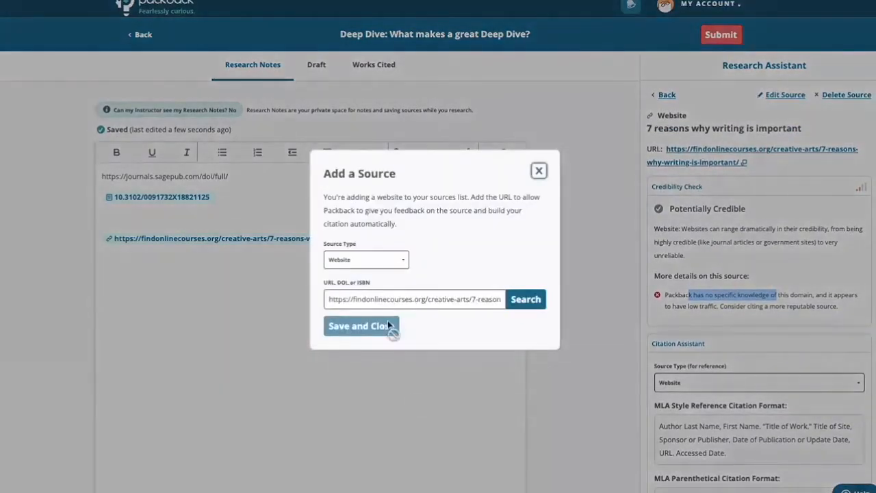
pyautogui.click(529, 299)
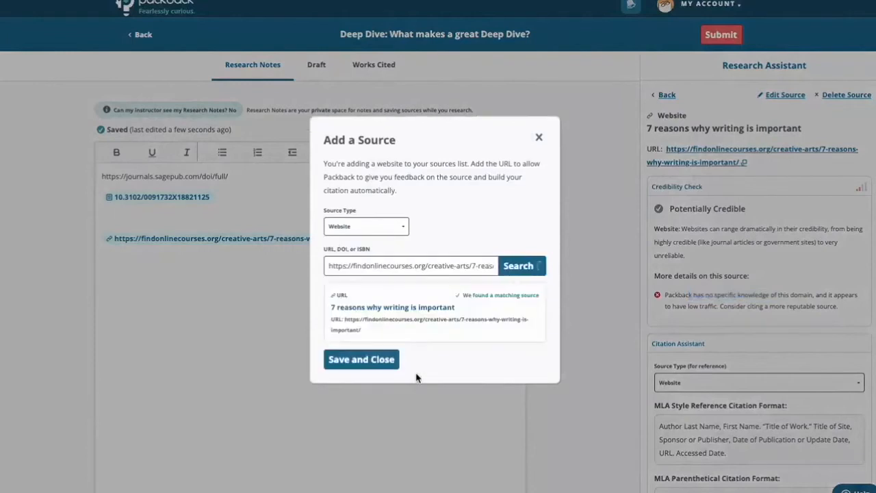
pyautogui.click(389, 356)
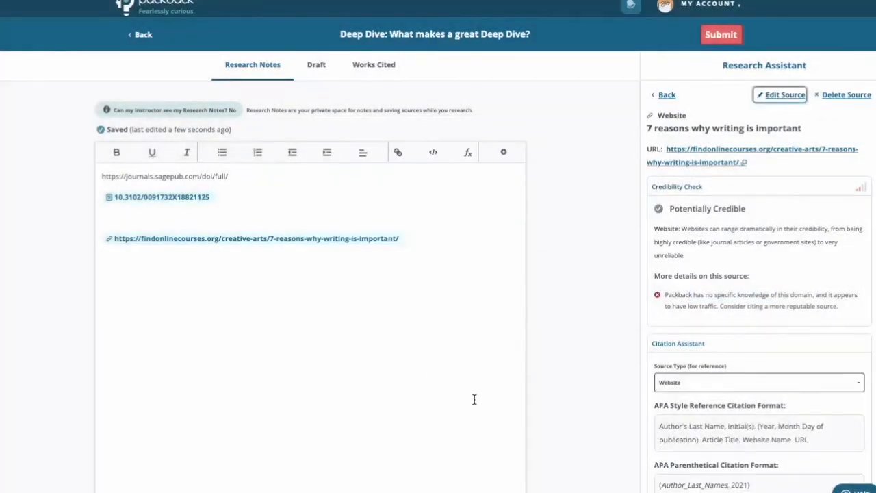
pyautogui.click(667, 96)
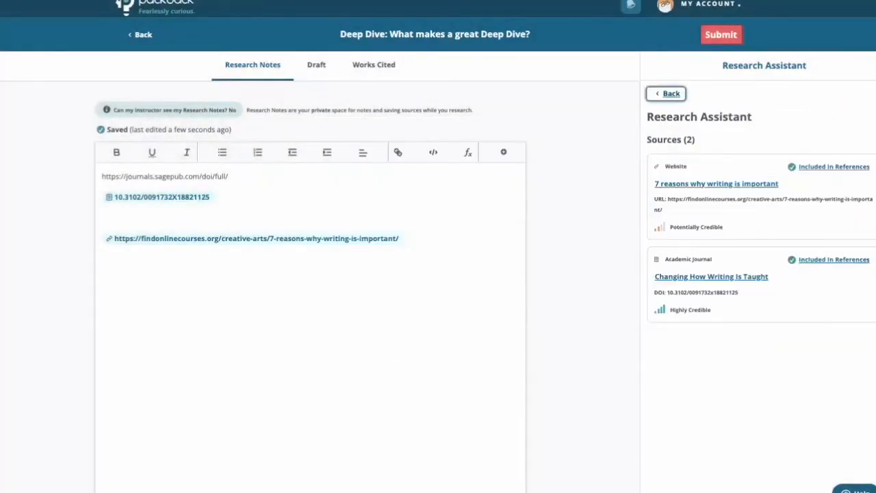
# Delete the "Changing How Writing Is Taught" academic journal source from the sources list.
pyautogui.hotkey('ctrl', 'z')
pyautogui.click(146, 272)
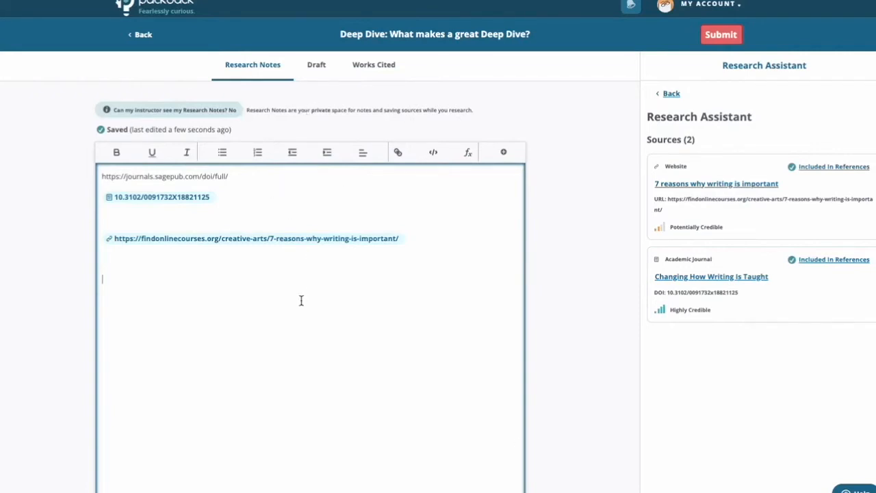
pyautogui.click(805, 286)
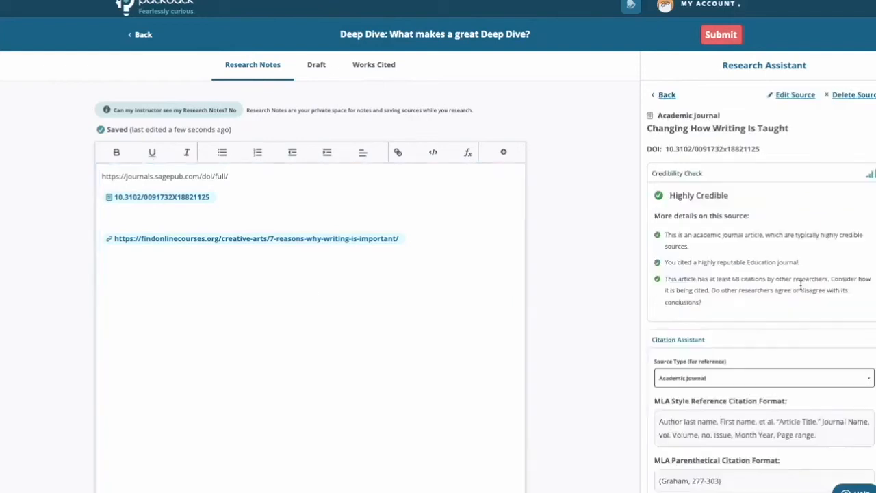
pyautogui.click(837, 96)
pyautogui.click(549, 268)
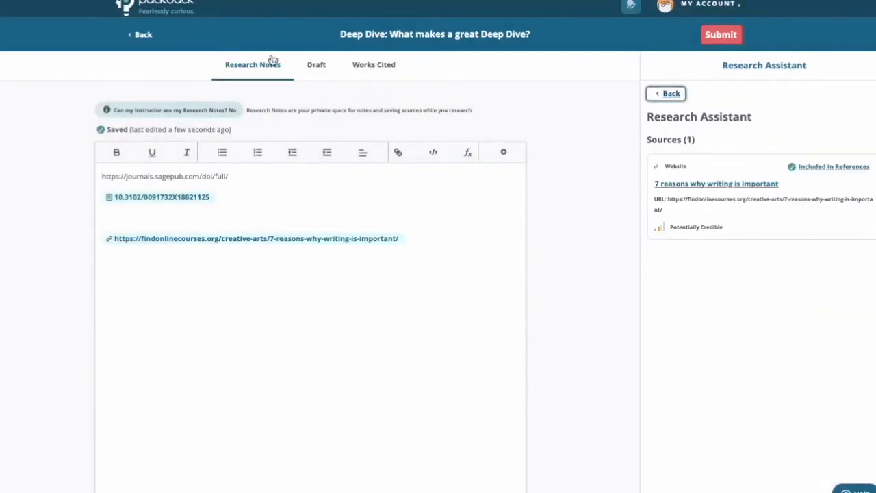
# Paste the prepared text beginning "When tasks pile up, it's easy to get overwhelmed" into the empty Draft.
pyautogui.click(307, 64)
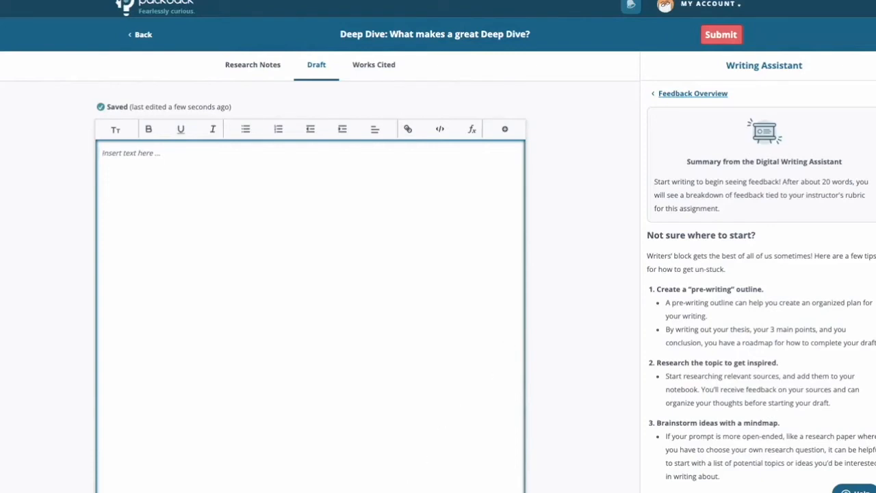
pyautogui.hotkey('ctrl', 'v')
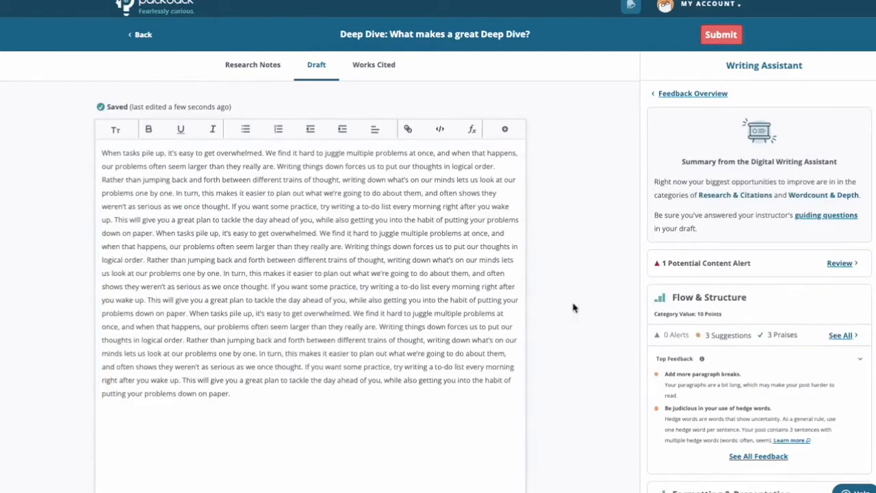
# Look over the draft's feedback summary, review the details of its potential content alert, and return to all feedback.
pyautogui.scroll(-1, 703, 347)
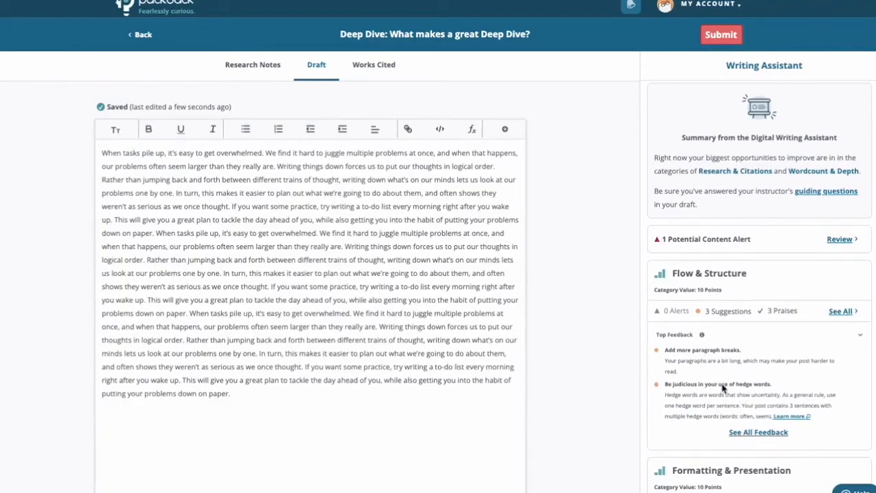
pyautogui.scroll(-1, 723, 388)
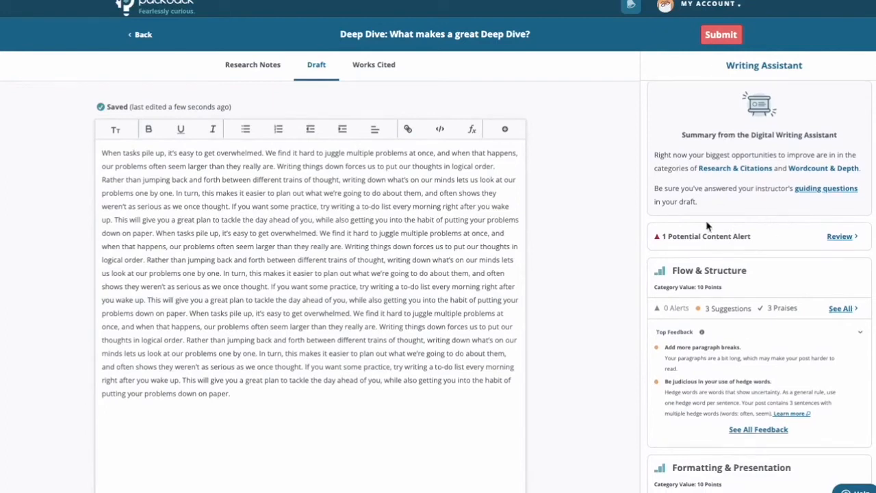
pyautogui.click(852, 238)
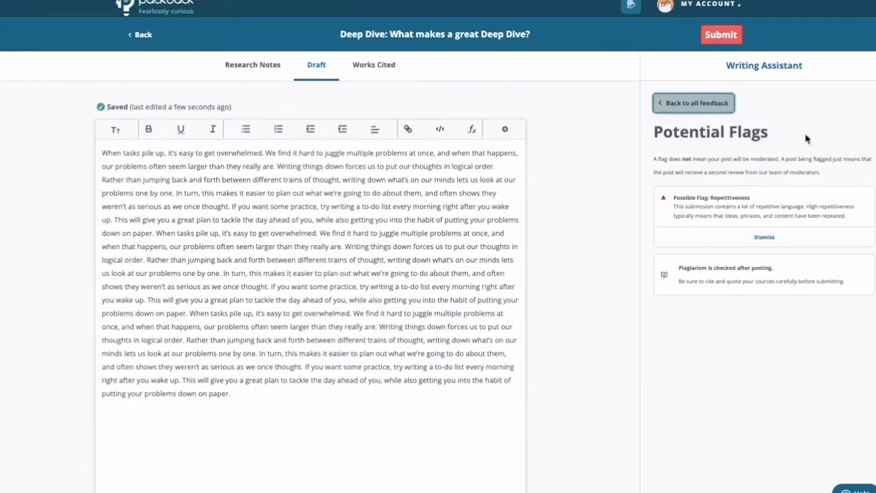
pyautogui.click(695, 104)
# Examine the draft's feedback by rubric category, from Flow & Structure through Research & Citations and Wordcount & Depth to Content & Ideas.
pyautogui.scroll(-4, 738, 157)
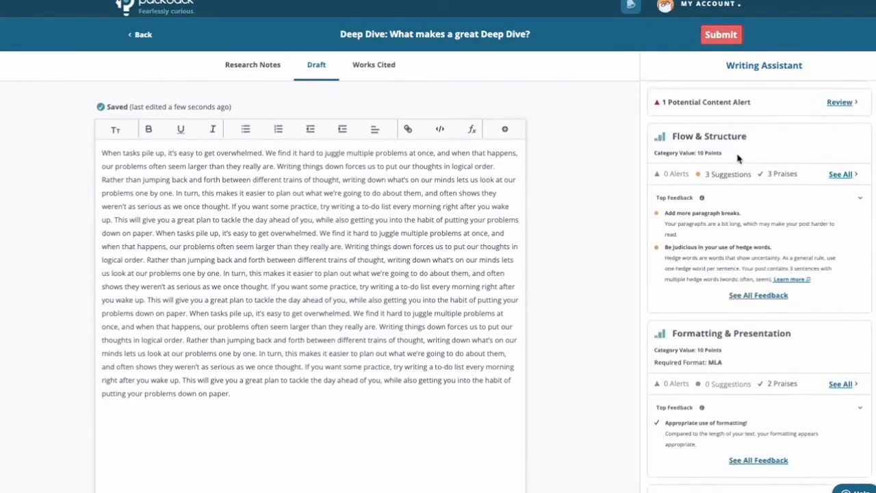
pyautogui.scroll(-1, 739, 288)
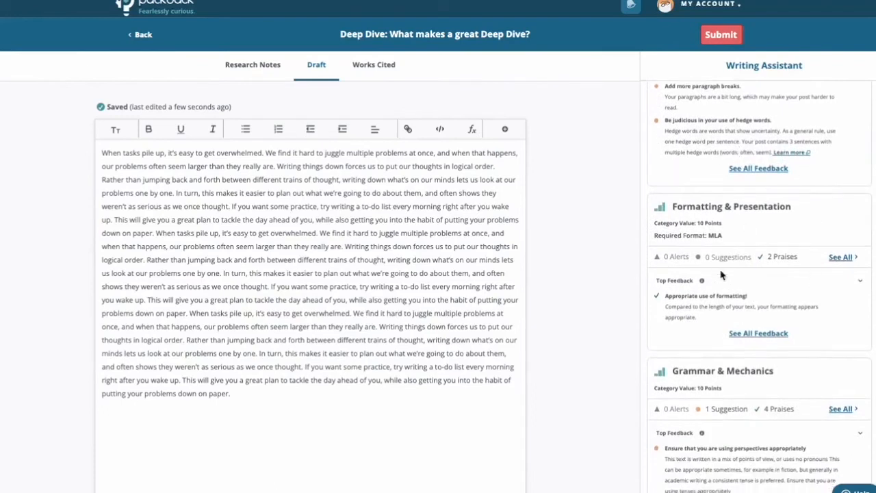
pyautogui.scroll(-4, 785, 413)
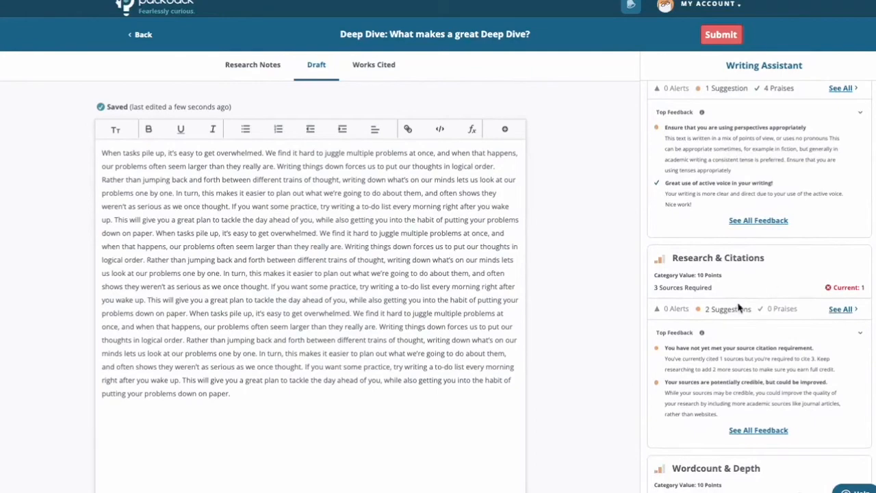
pyautogui.scroll(-3, 739, 308)
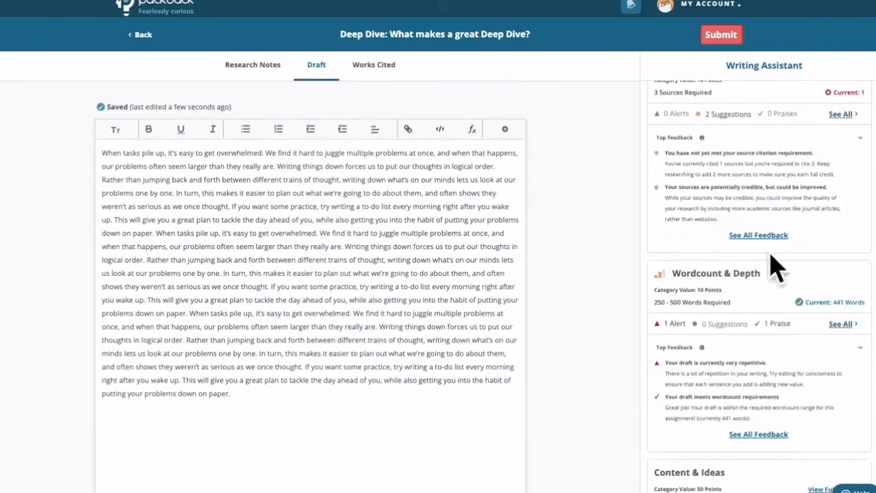
pyautogui.scroll(-5, 736, 266)
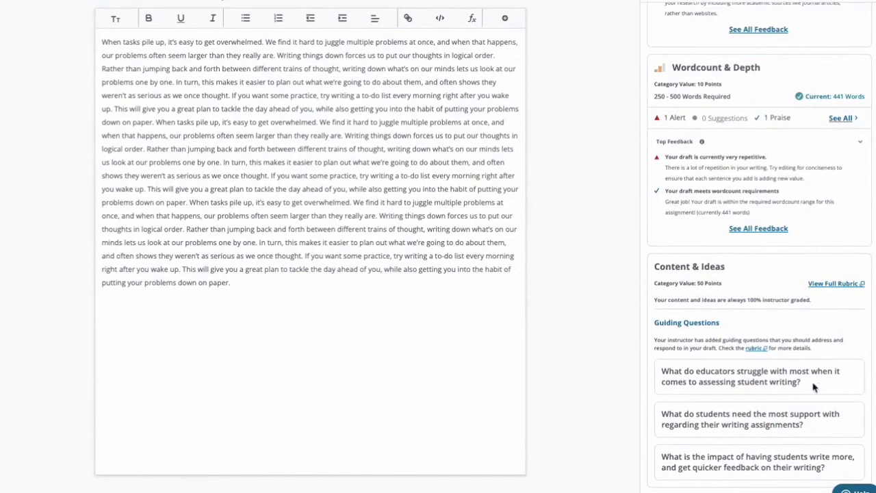
# Read the instructor's three guiding questions under Content & Ideas, highlighting each one.
pyautogui.moveTo(814, 387); pyautogui.dragTo(625, 384)
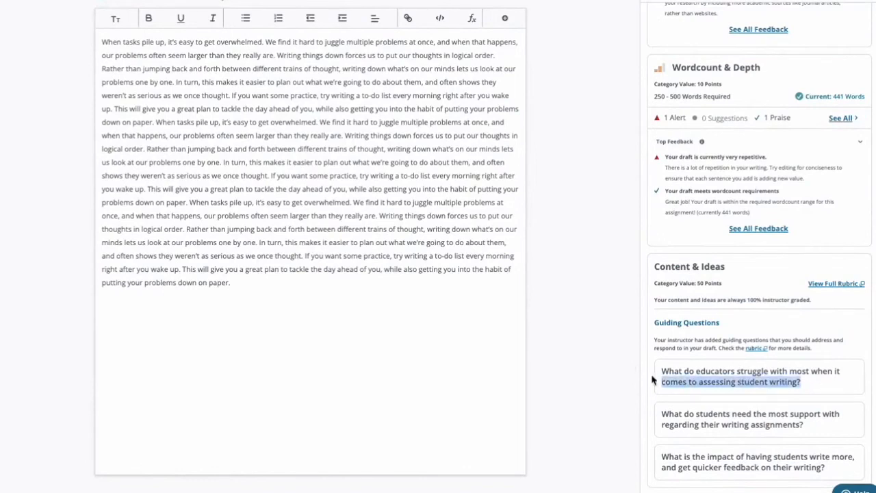
pyautogui.moveTo(816, 428); pyautogui.dragTo(650, 406)
pyautogui.moveTo(825, 468); pyautogui.dragTo(637, 429)
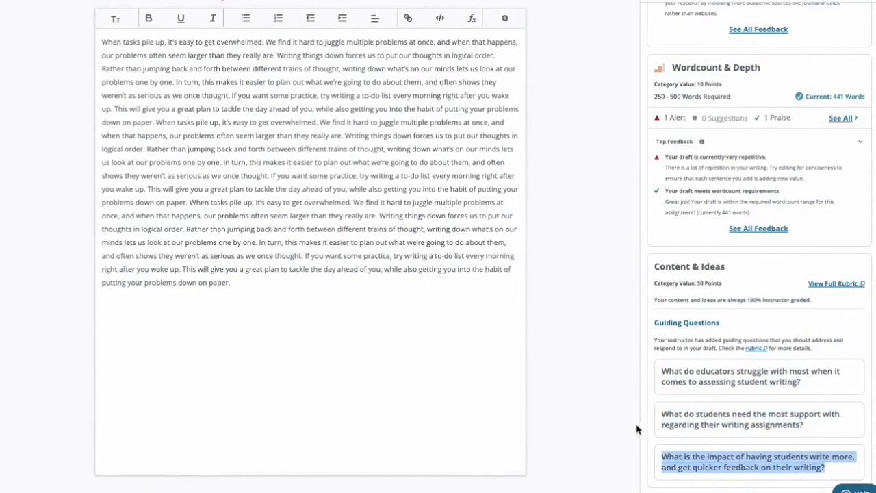
pyautogui.click(776, 403)
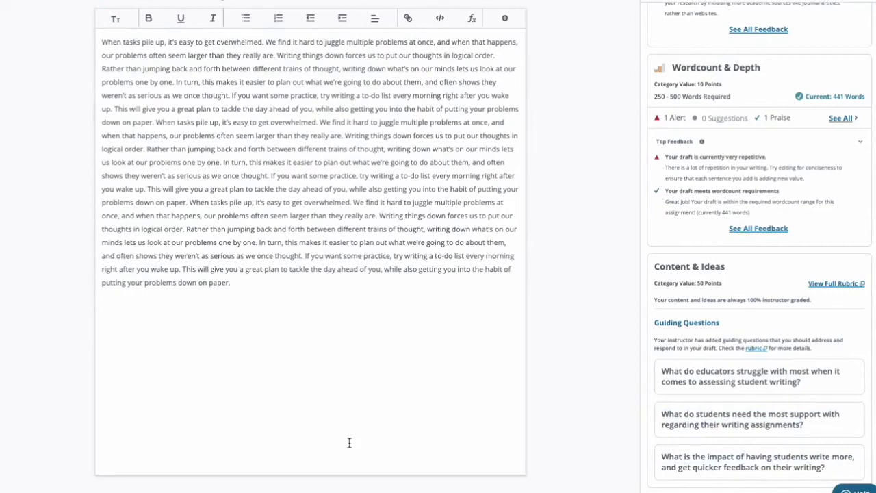
# Open the Works Cited and inspect the website citation's alert details and its "Authors" placeholder.
pyautogui.scroll(2, 349, 443)
pyautogui.click(384, 71)
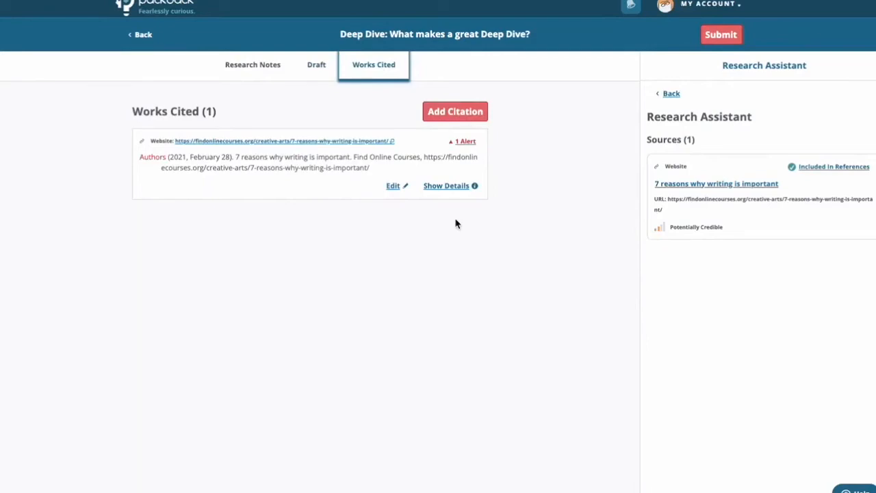
pyautogui.click(466, 142)
pyautogui.scroll(-5, 463, 164)
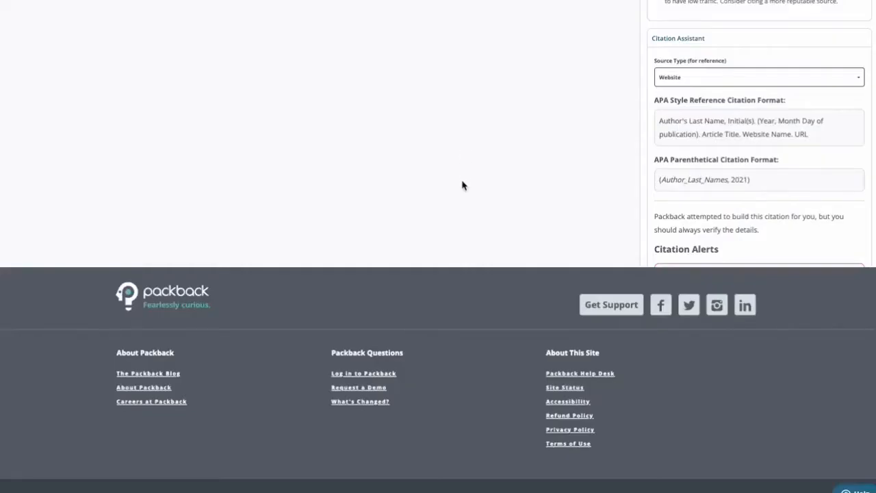
pyautogui.scroll(5, 462, 185)
pyautogui.moveTo(165, 158); pyautogui.dragTo(141, 158)
# Replace "Authors" in the website citation with the author's last name and first initial, and update the citation.
pyautogui.click(394, 188)
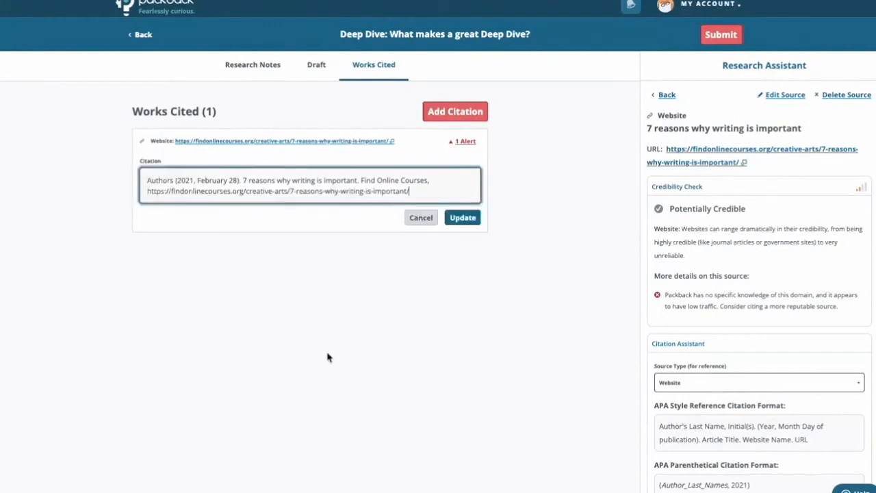
pyautogui.moveTo(175, 181); pyautogui.dragTo(133, 186)
pyautogui.click(173, 182)
pyautogui.write('Smith,')
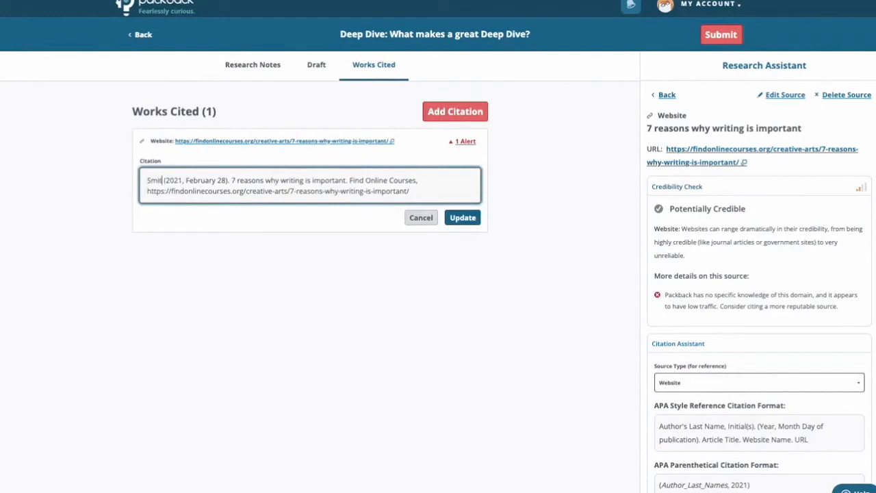
pyautogui.write(' J')
pyautogui.click(471, 219)
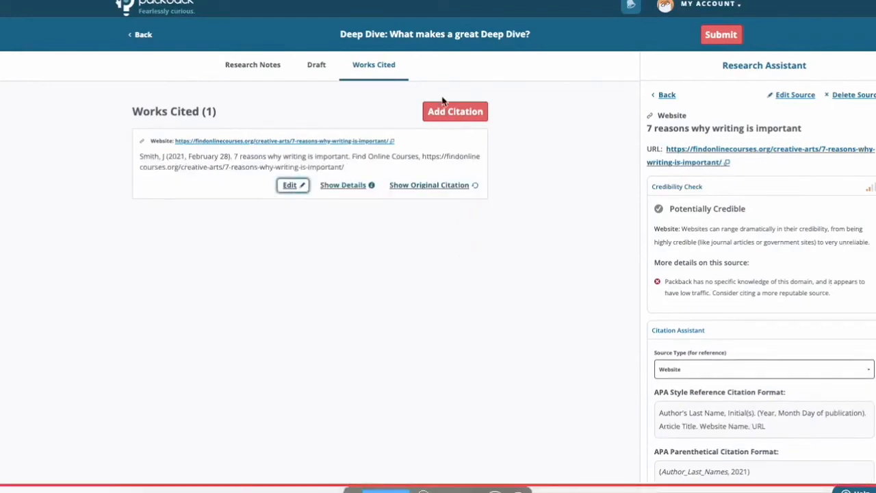
# Close the website source's details and review the assignment's Research Notes, Draft and Works Cited sections.
pyautogui.click(670, 95)
pyautogui.click(258, 69)
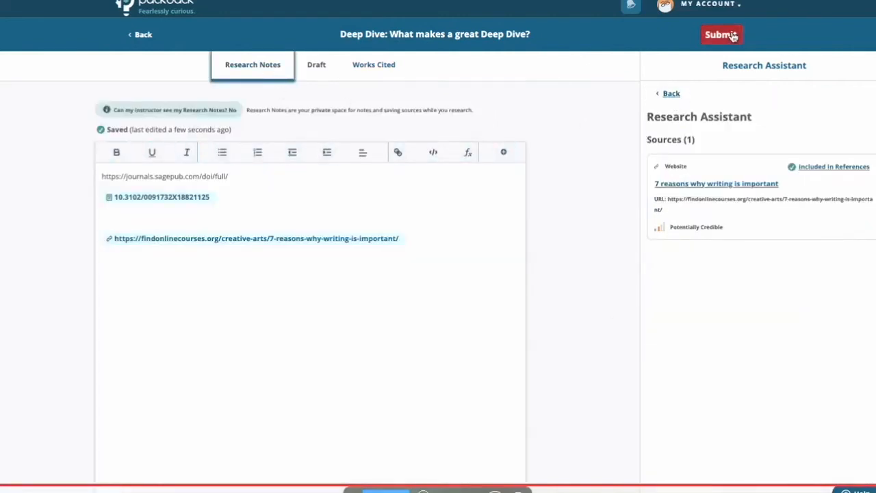
pyautogui.click(309, 70)
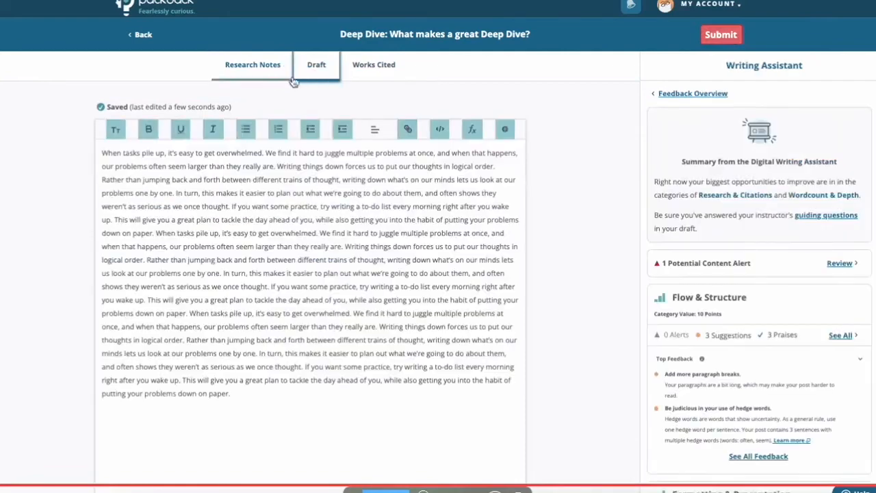
pyautogui.click(261, 74)
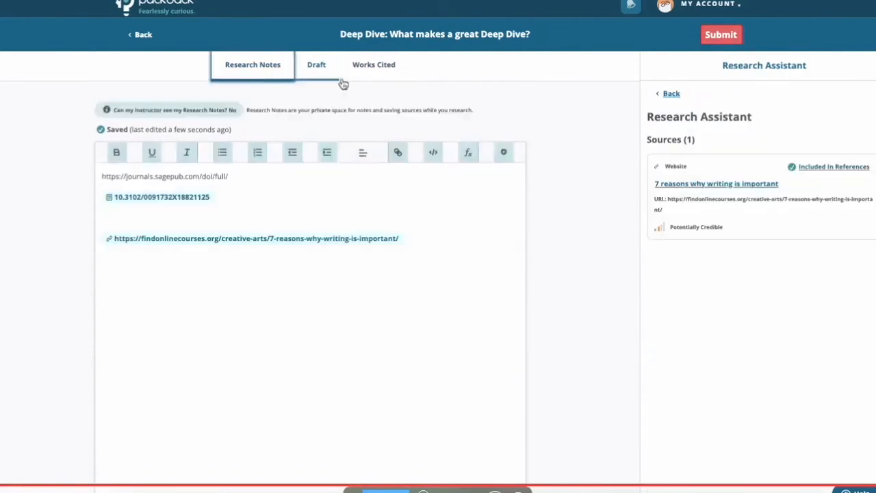
pyautogui.click(323, 72)
pyautogui.click(401, 76)
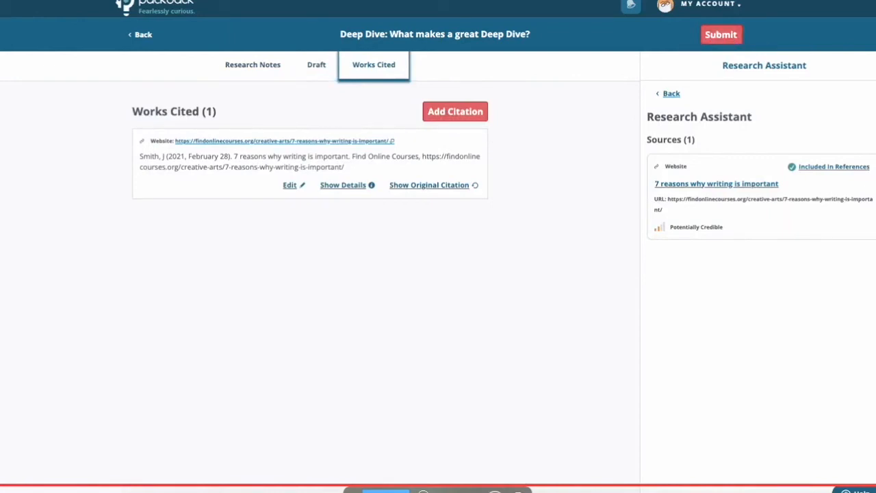
pyautogui.click(273, 77)
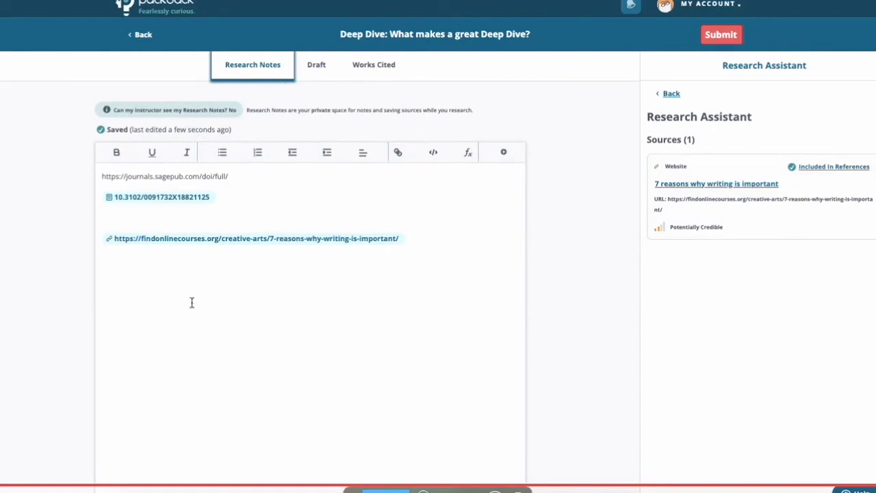
pyautogui.click(323, 73)
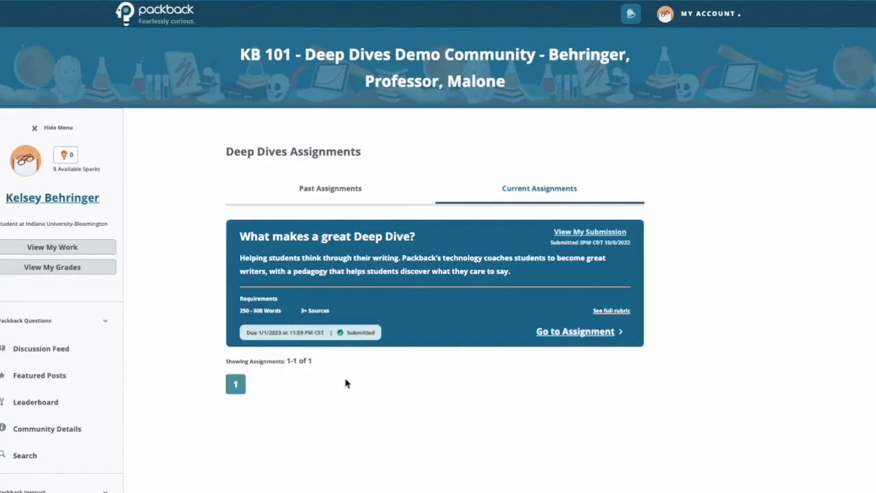
# Check the current Deep Dives assignments and open the submission for "What makes a great Deep Dive?".
pyautogui.scroll(-2, 106, 415)
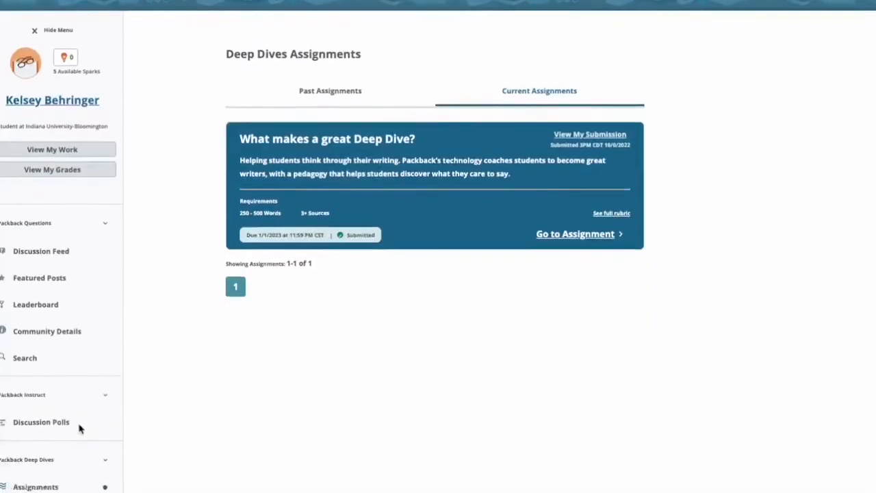
pyautogui.scroll(2, 596, 132)
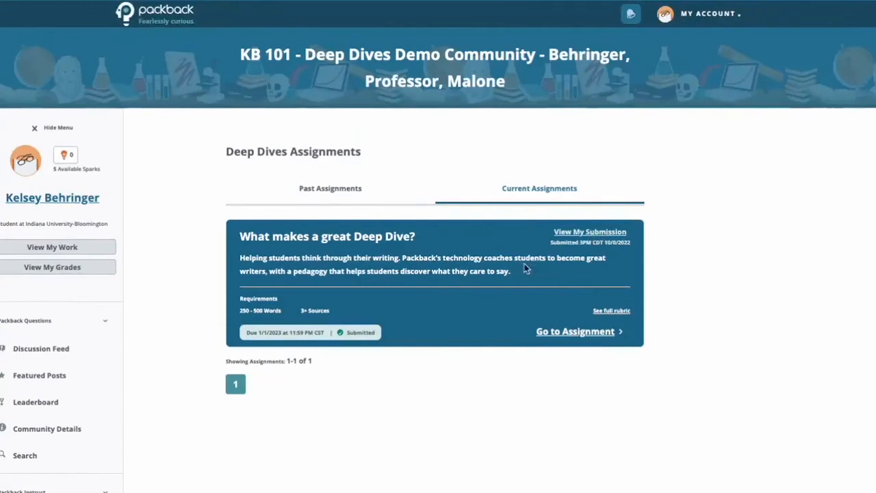
pyautogui.click(590, 234)
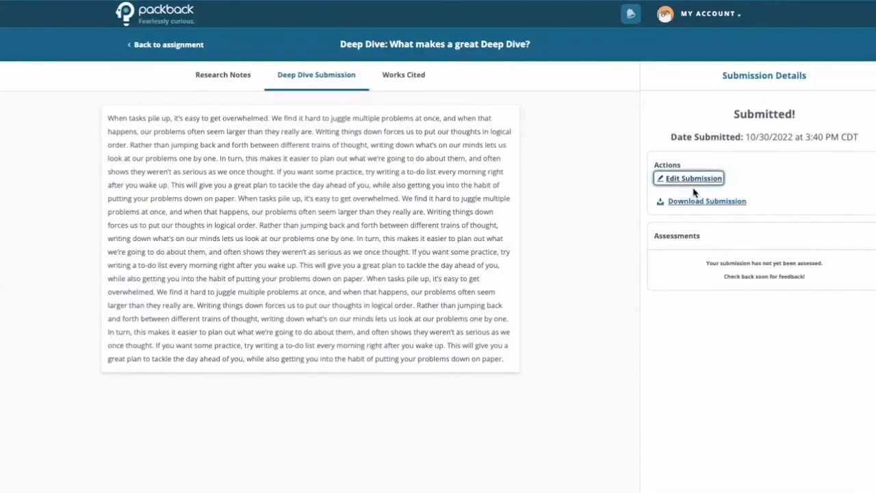